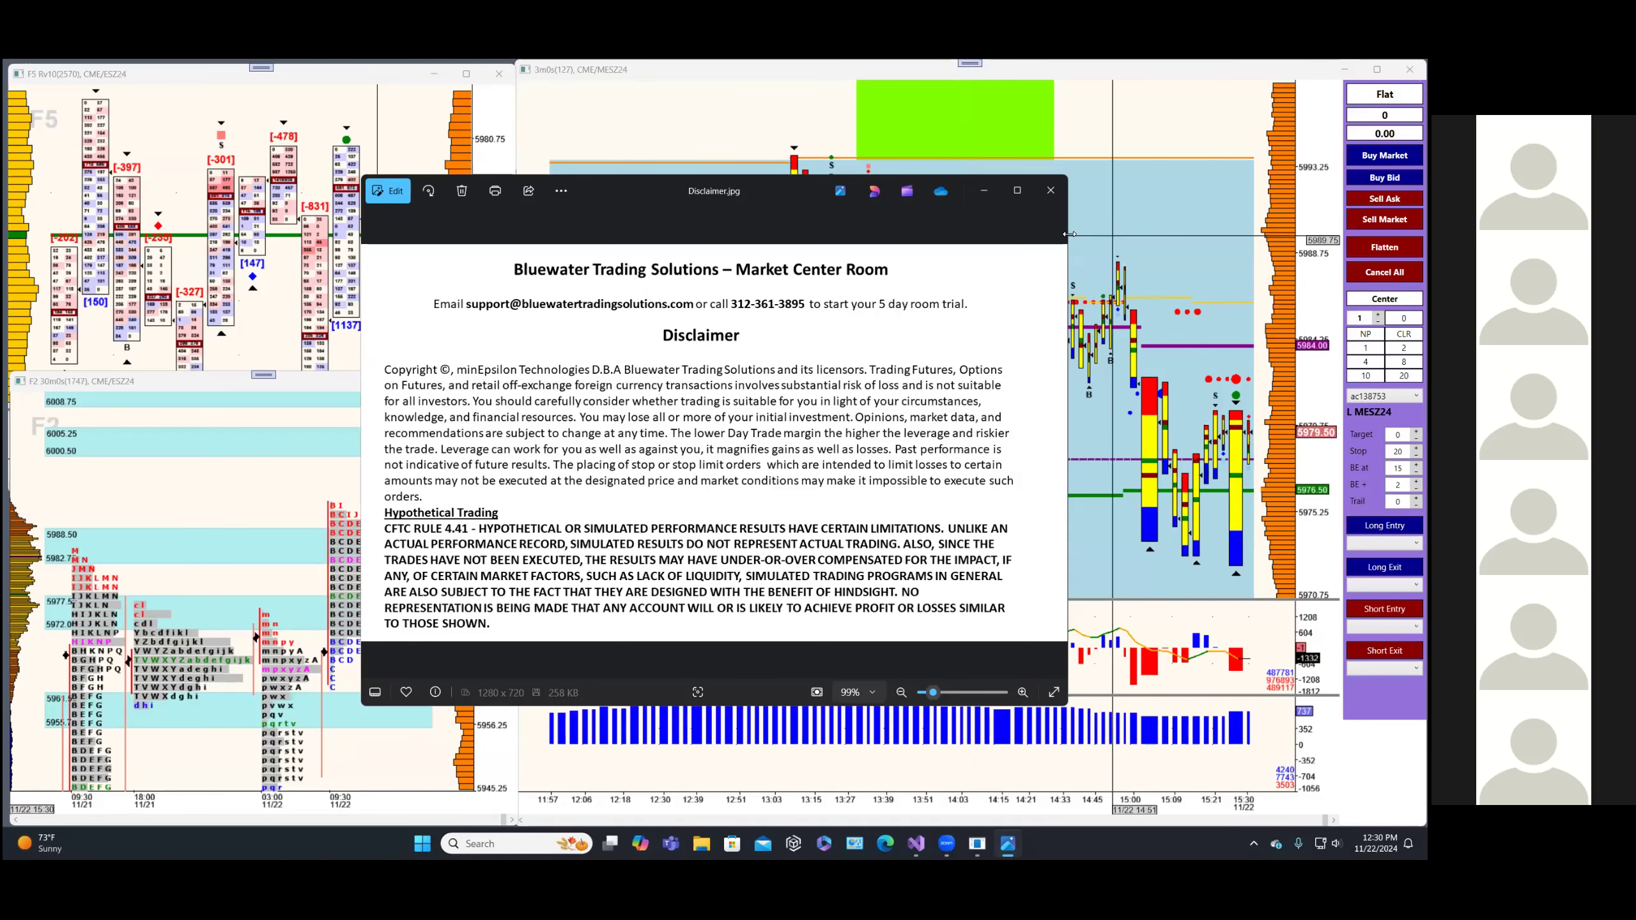
# Minimize the disclaimer image and examine the ESZ24 30-minute market profile at full size alongside its daily profile.
pyautogui.click(983, 191)
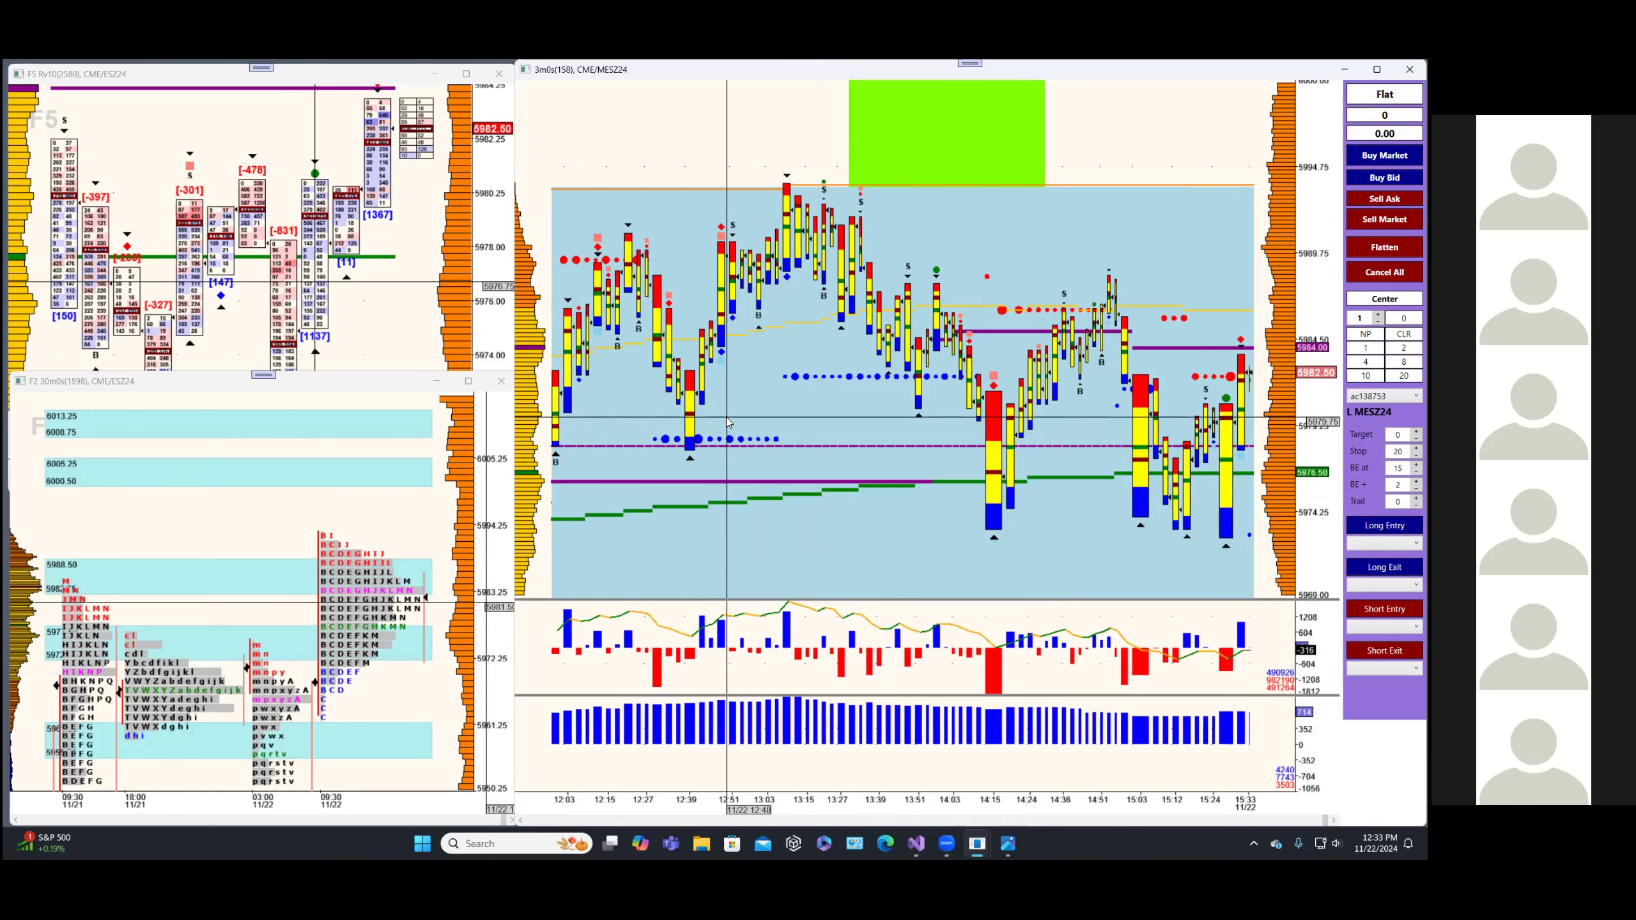
pyautogui.click(469, 382)
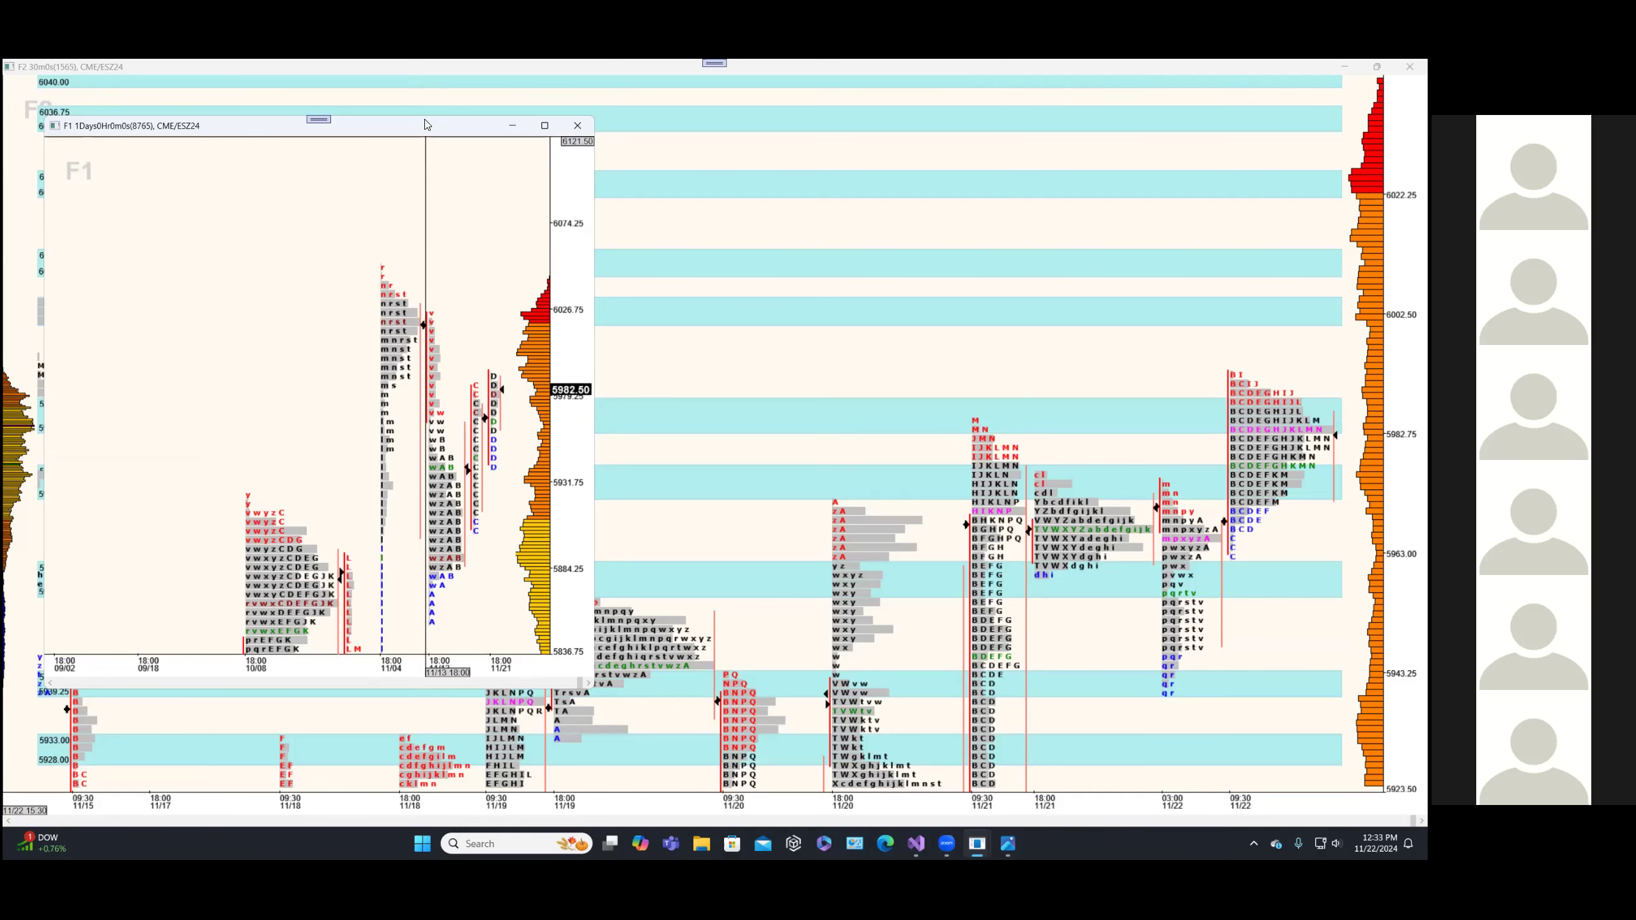
pyautogui.click(619, 193)
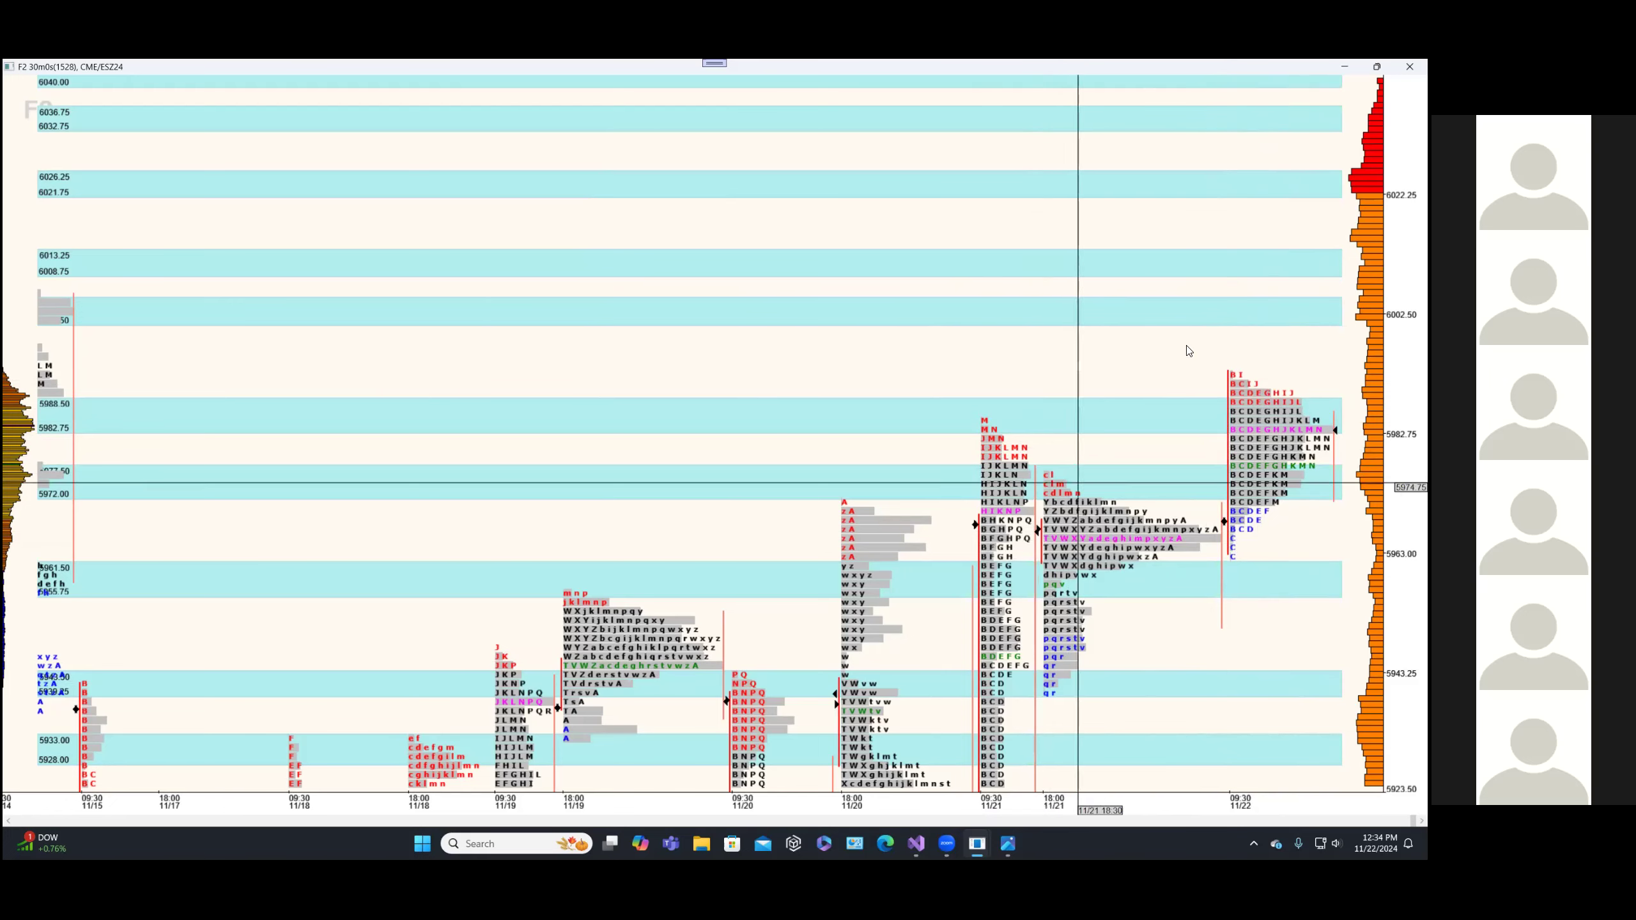
pyautogui.hotkey('ctrl', 'Tab')
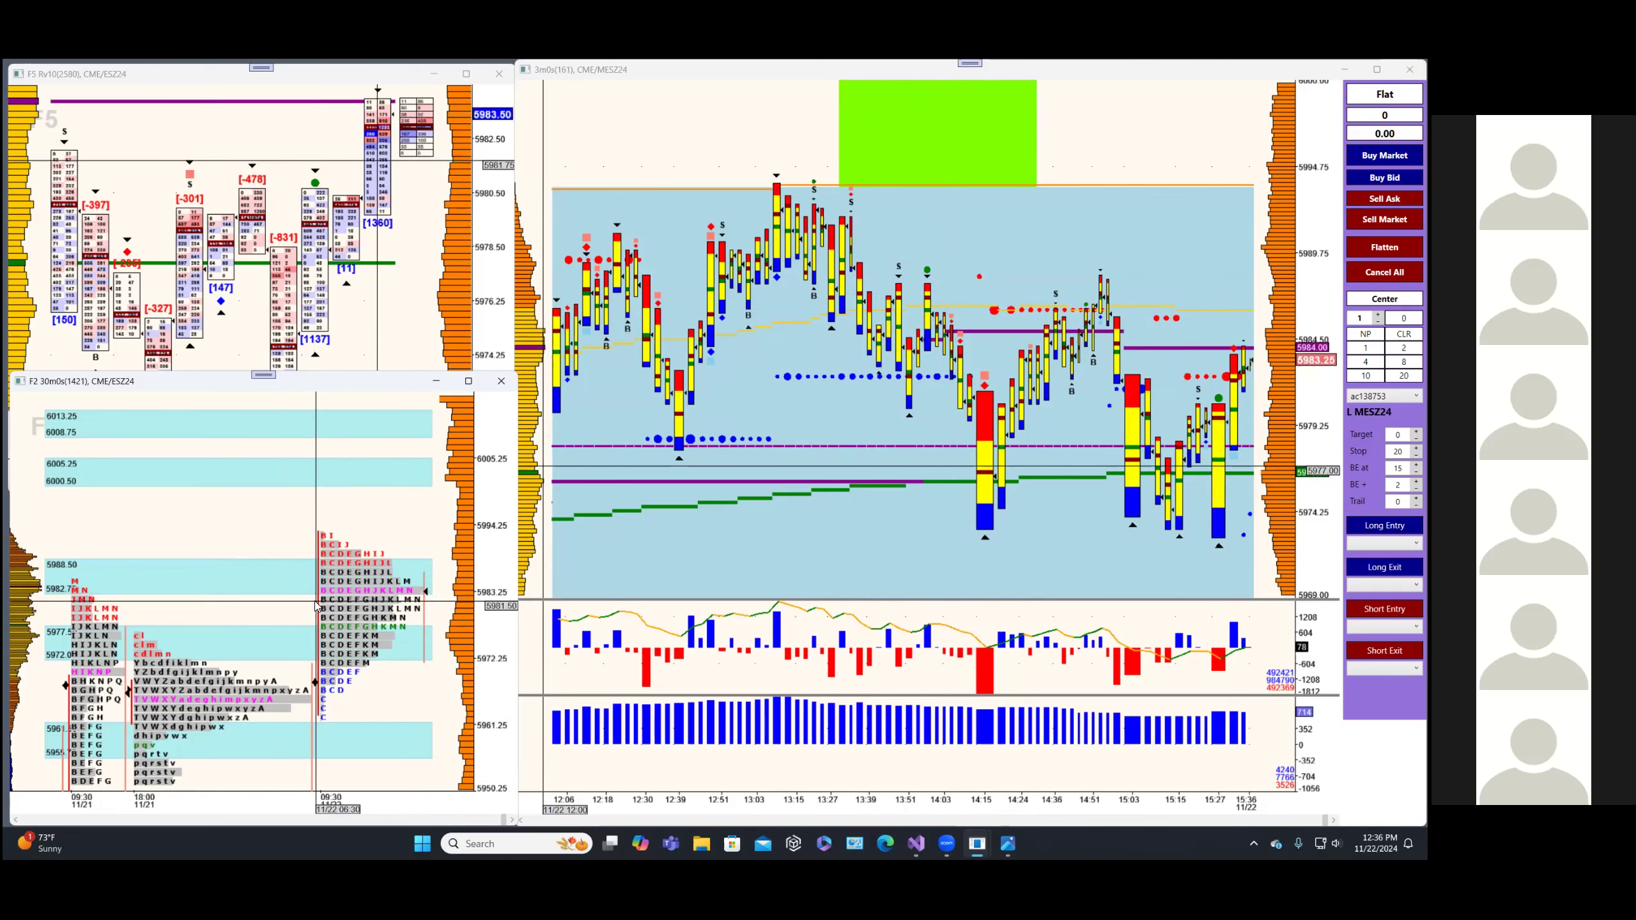
pyautogui.scroll(-5, 445, 684)
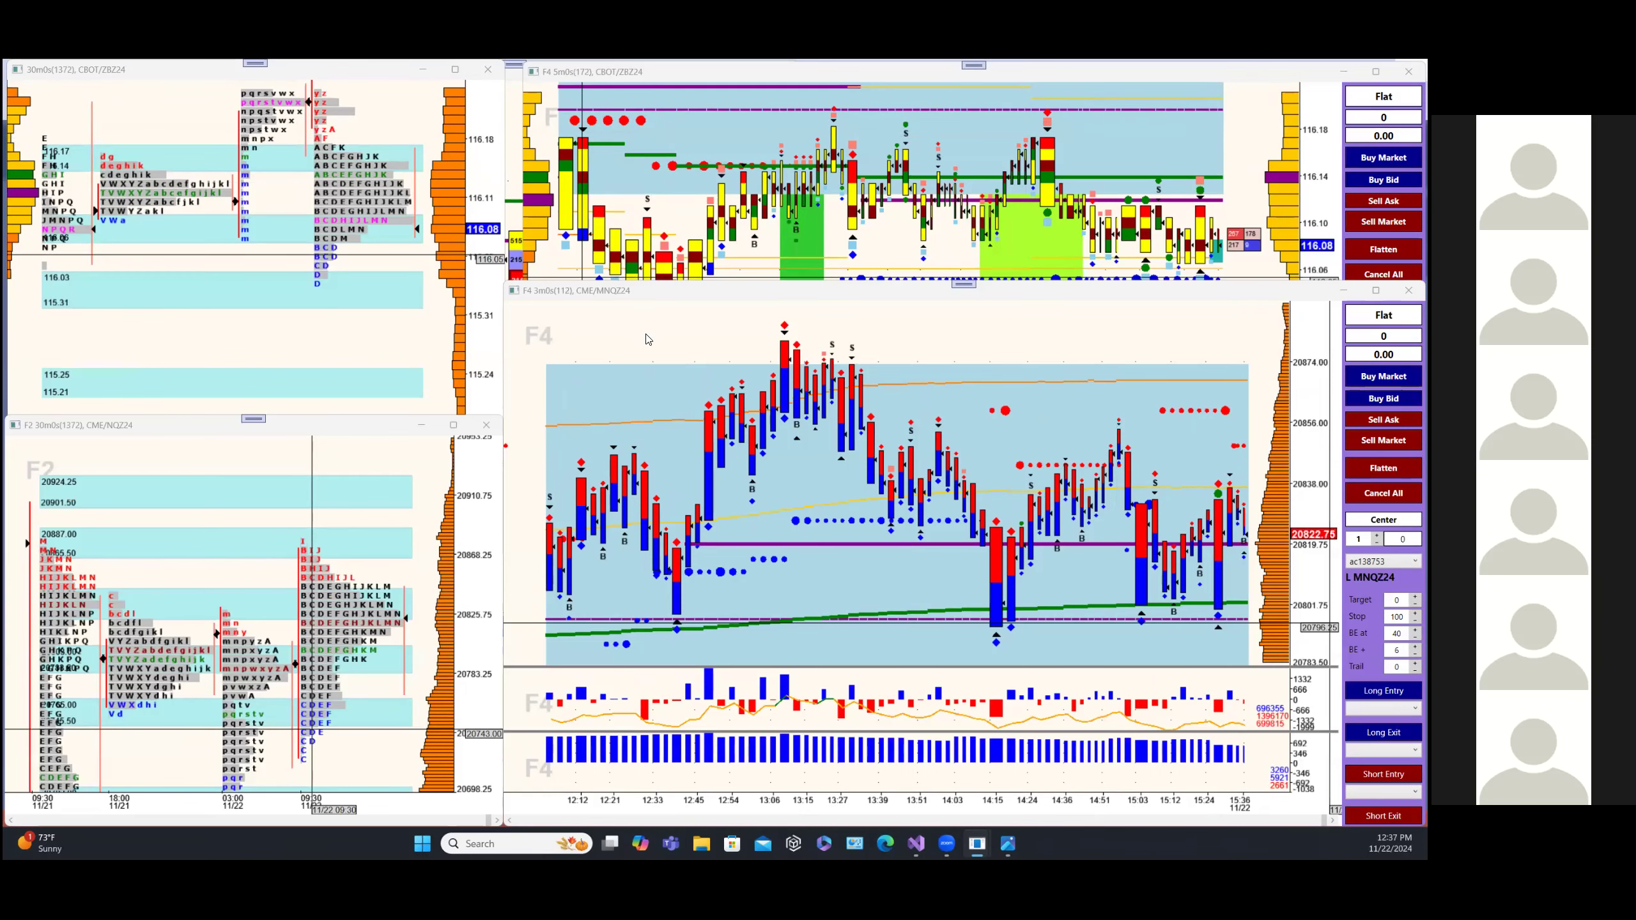
# Examine the ZBZ24 30-minute market profile at full size, and restore its window.
pyautogui.click(328, 69)
pyautogui.moveTo(456, 69)
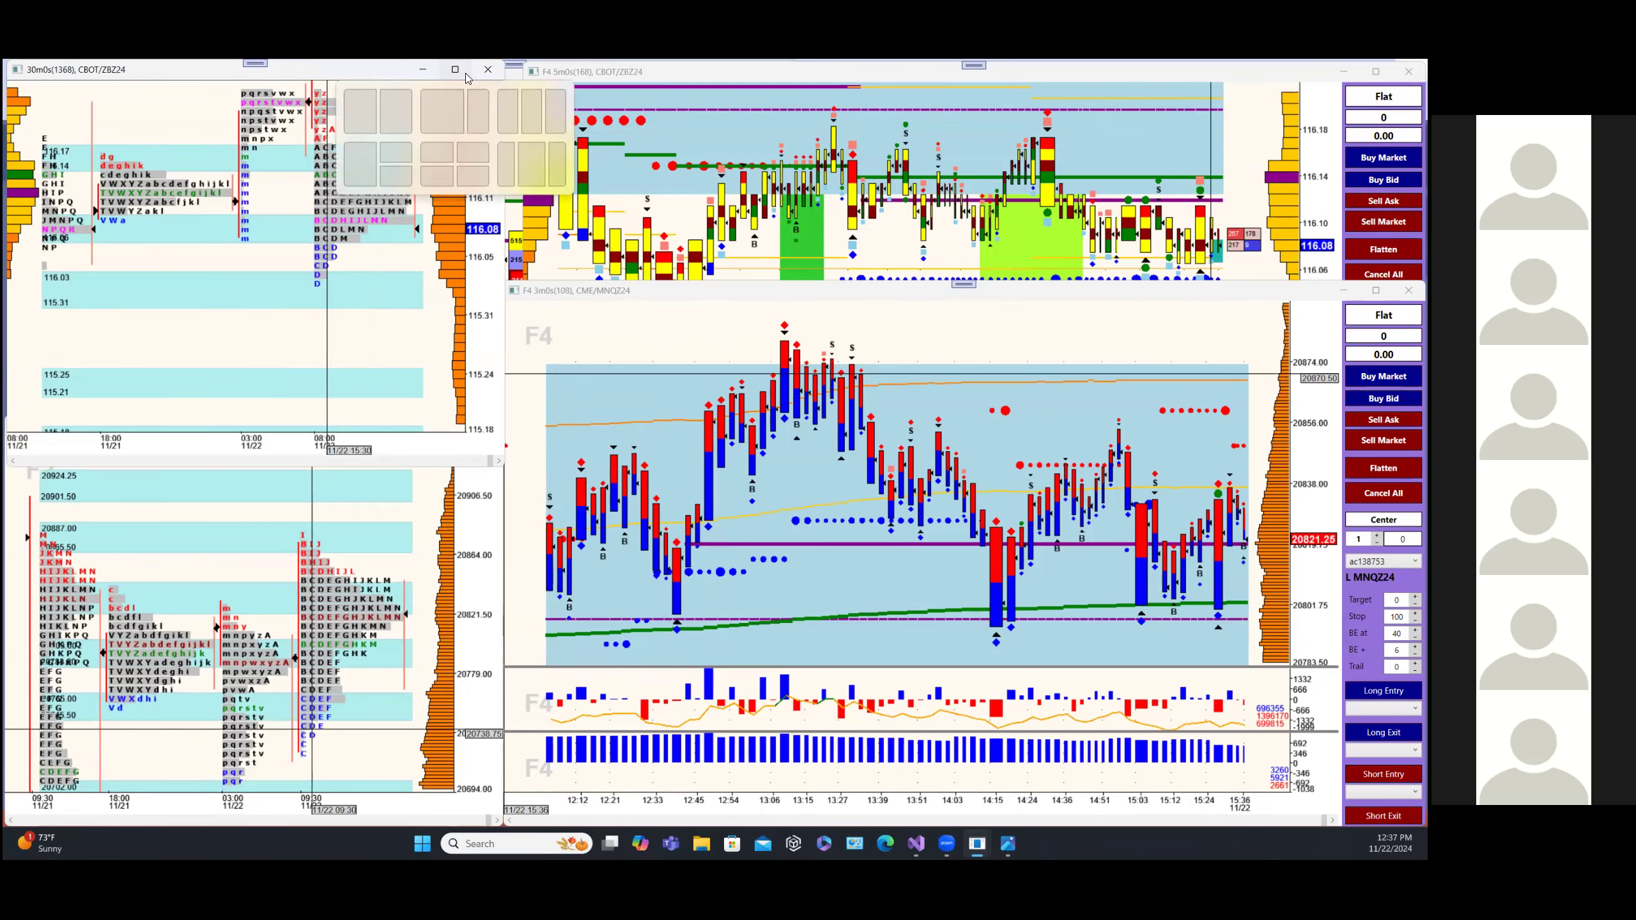
pyautogui.click(455, 69)
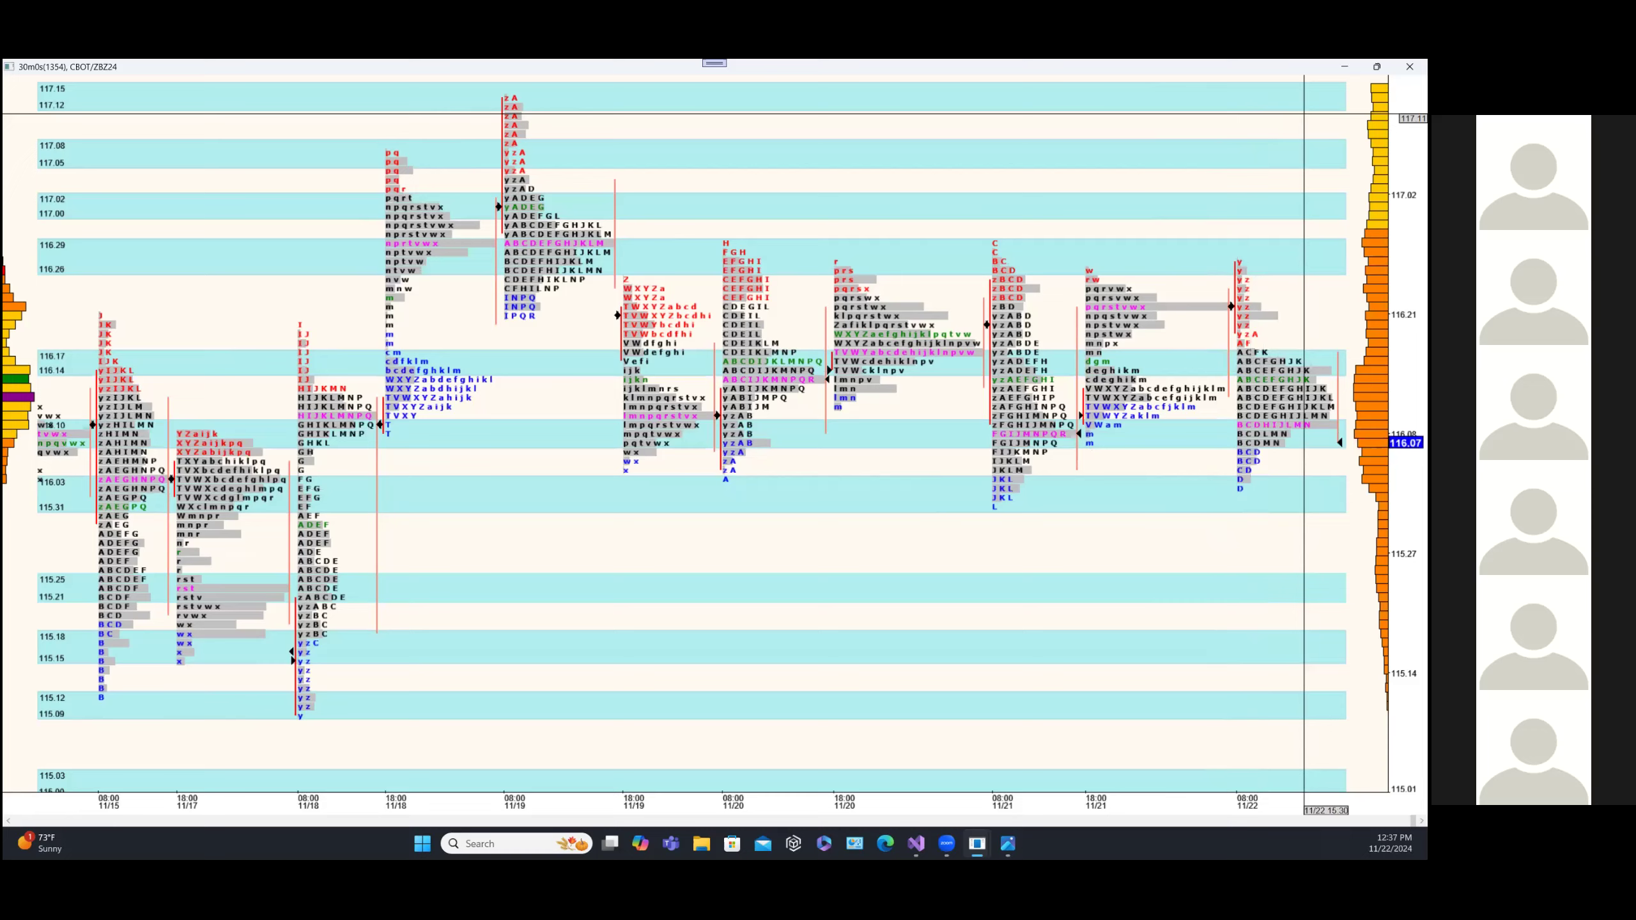
pyautogui.press('super+Down')
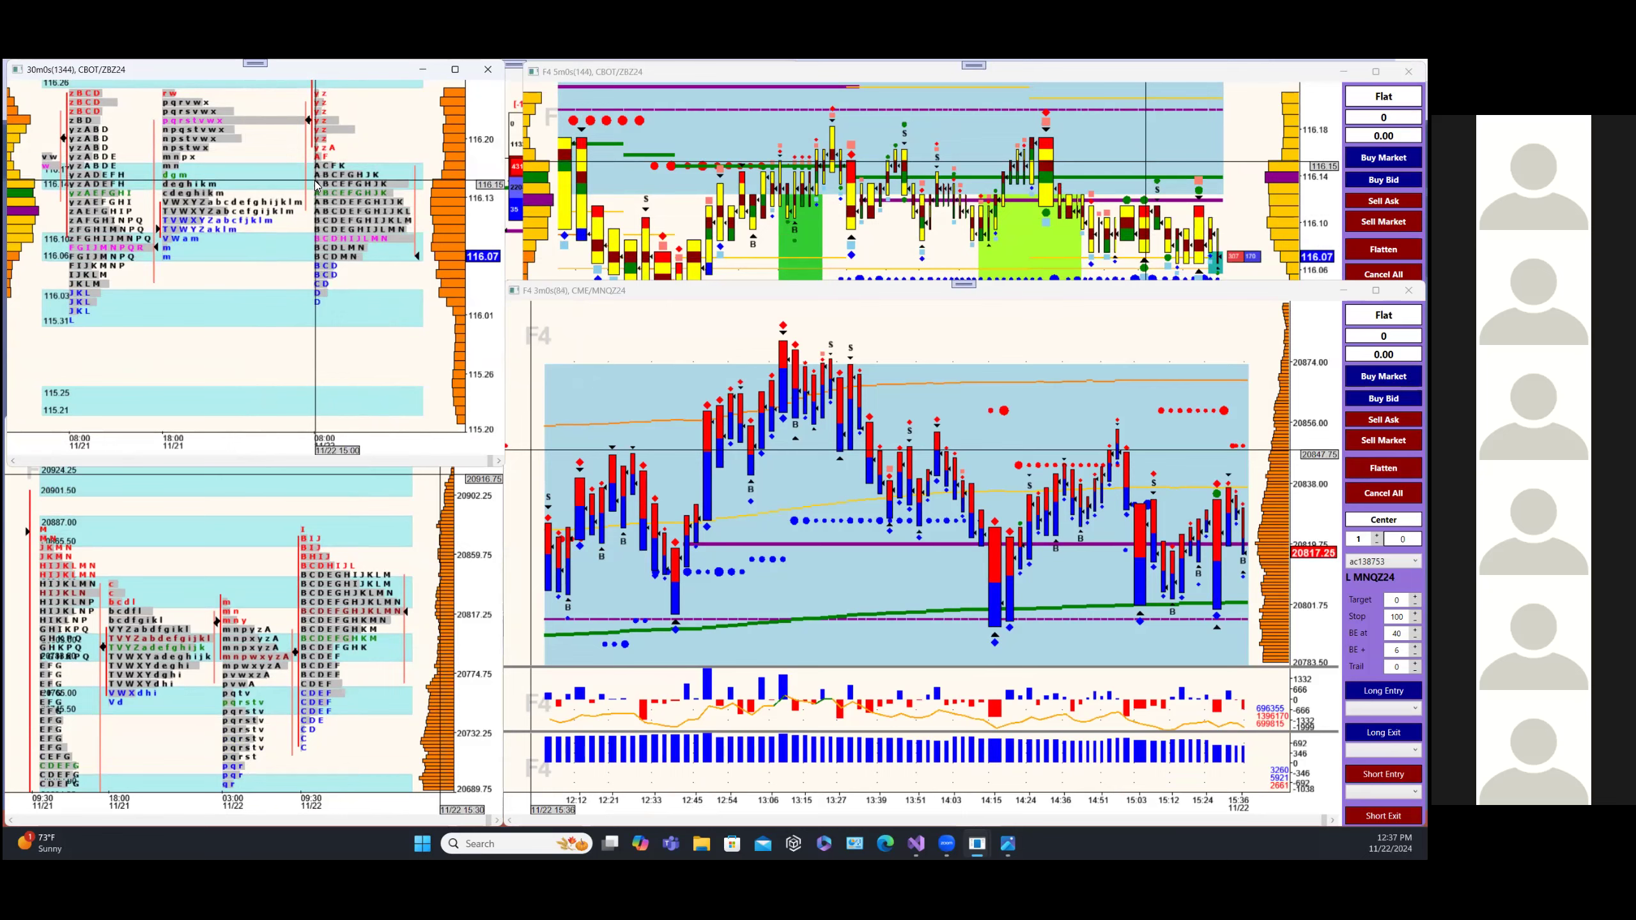
# Enlarge the NQZ24 30-minute profile and combine its 11/22 03:00 session with the 11/21 18:00 session.
pyautogui.click(477, 525)
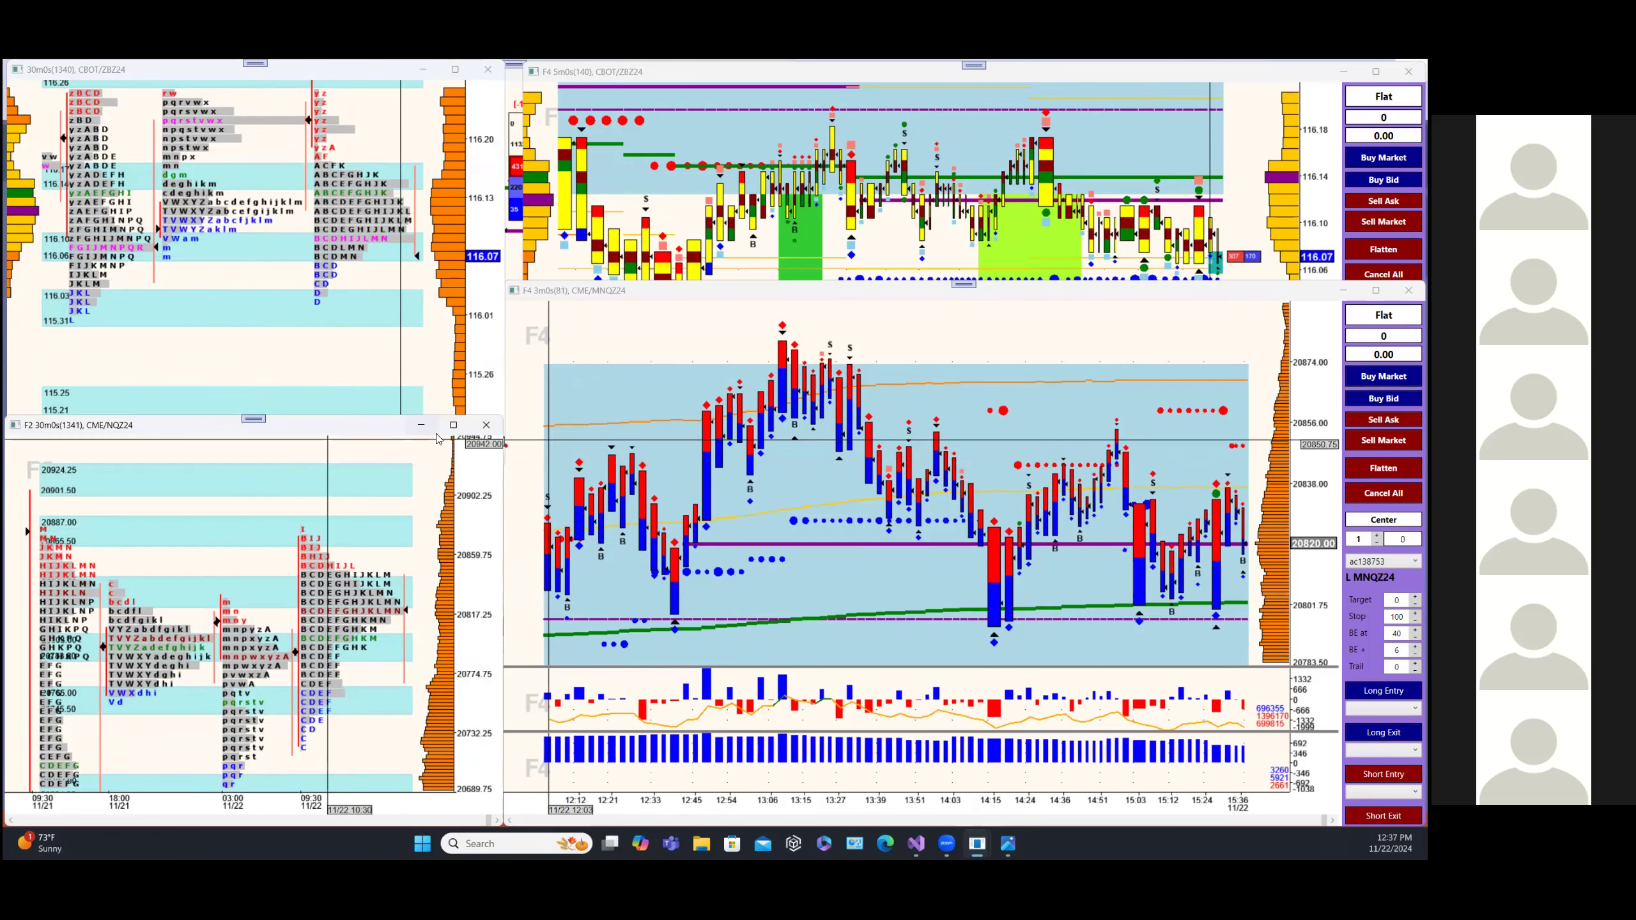
pyautogui.click(455, 425)
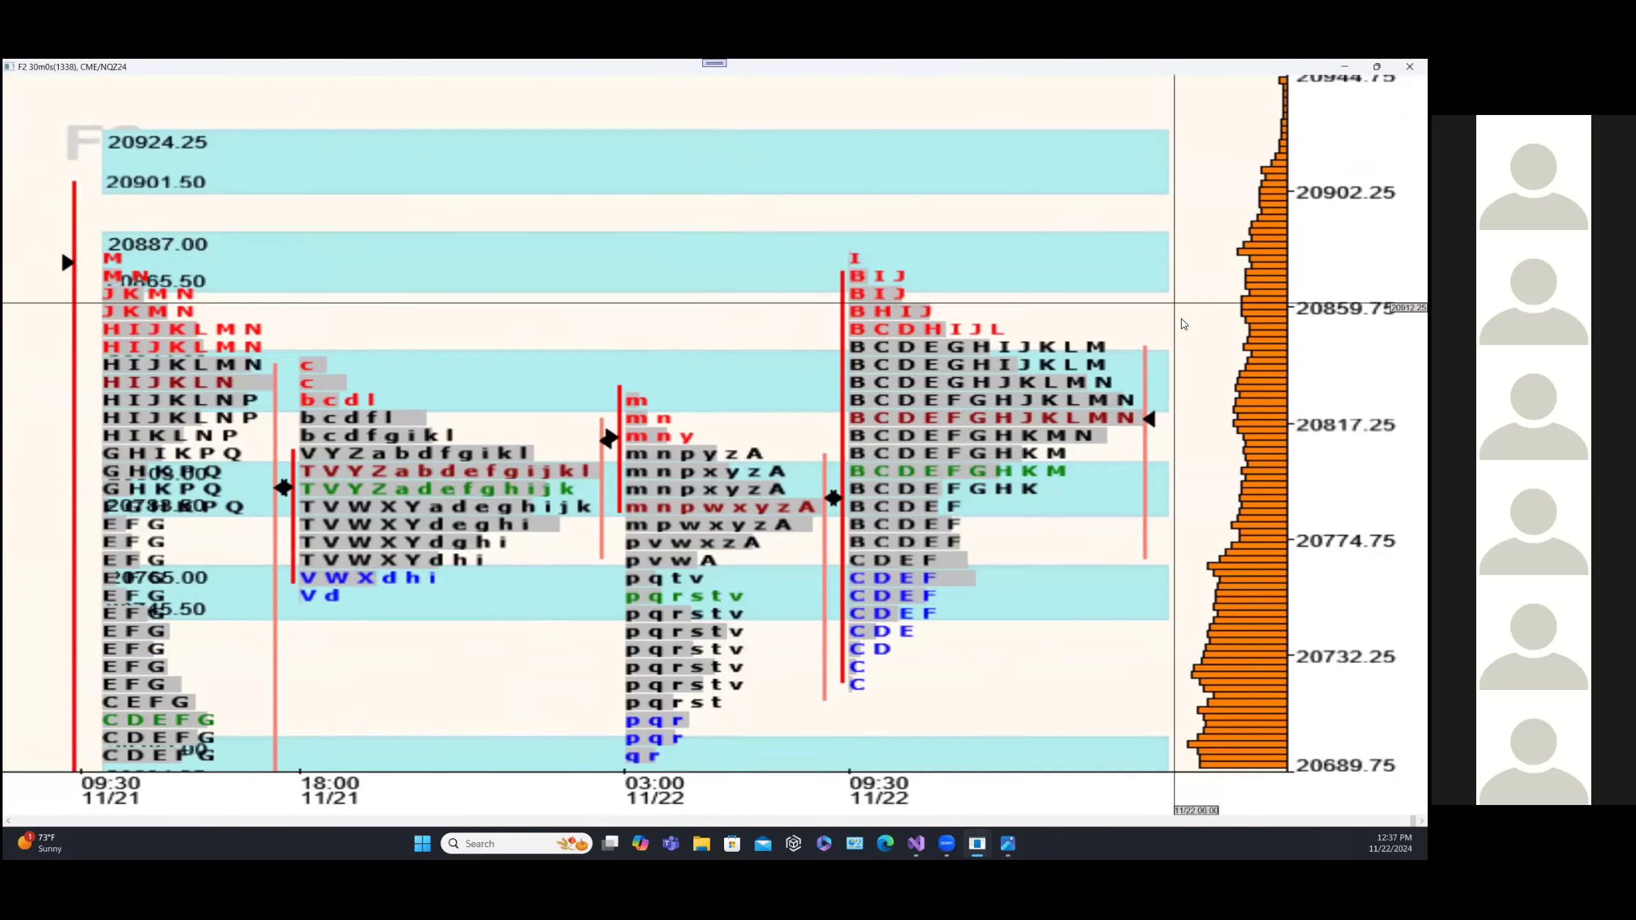
pyautogui.scroll(-3, 1181, 319)
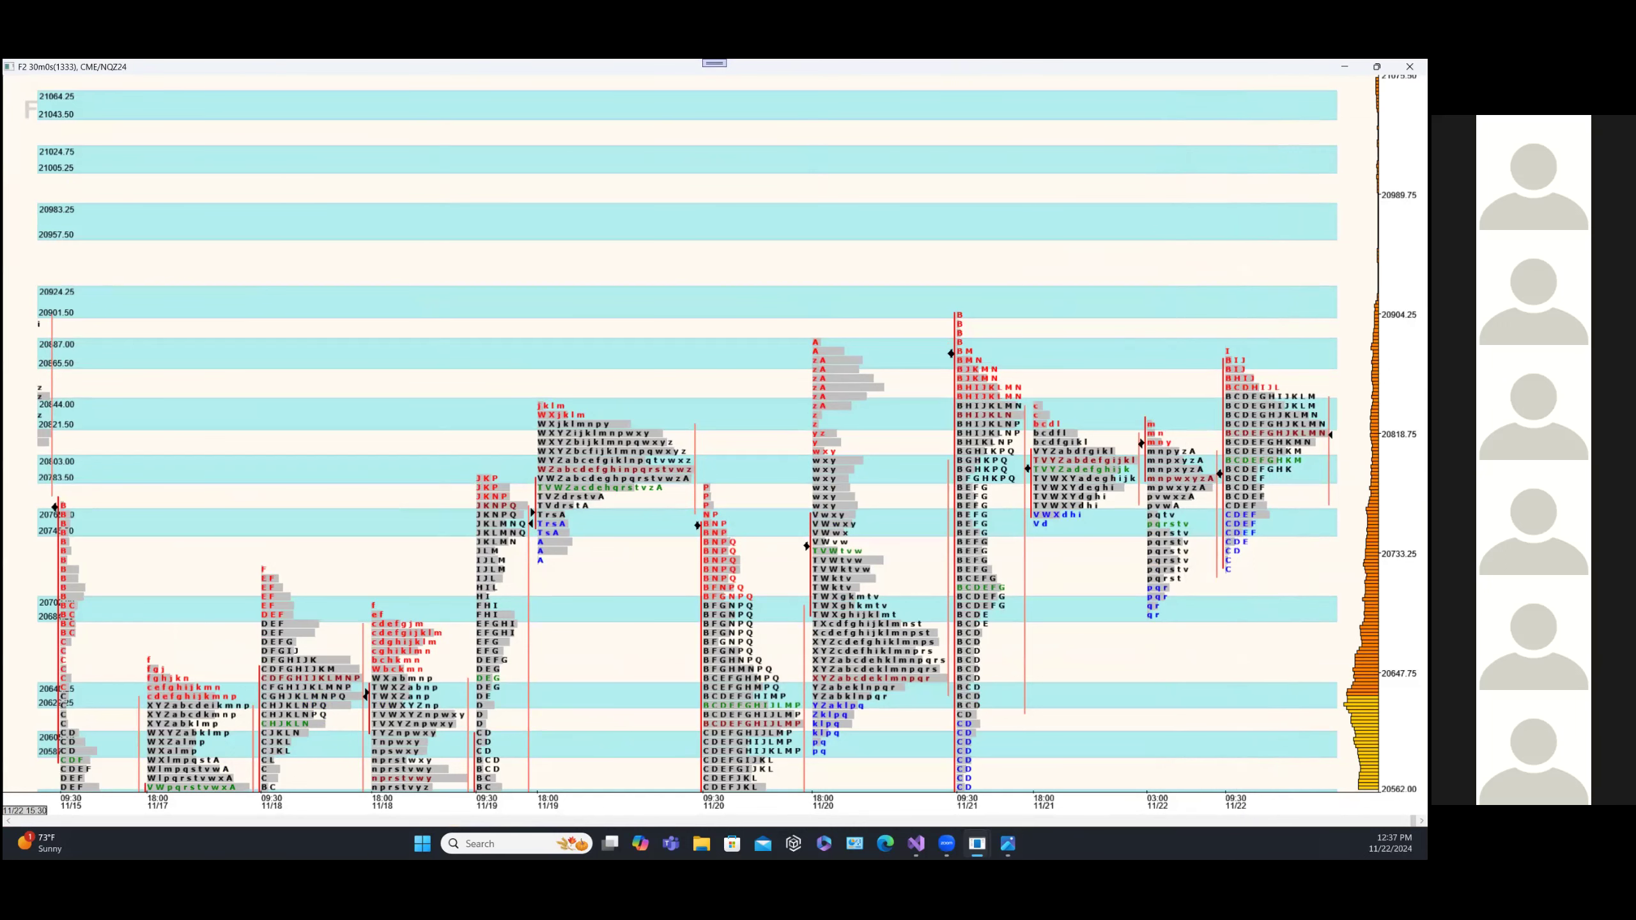
pyautogui.hscroll(-1, 6, 386)
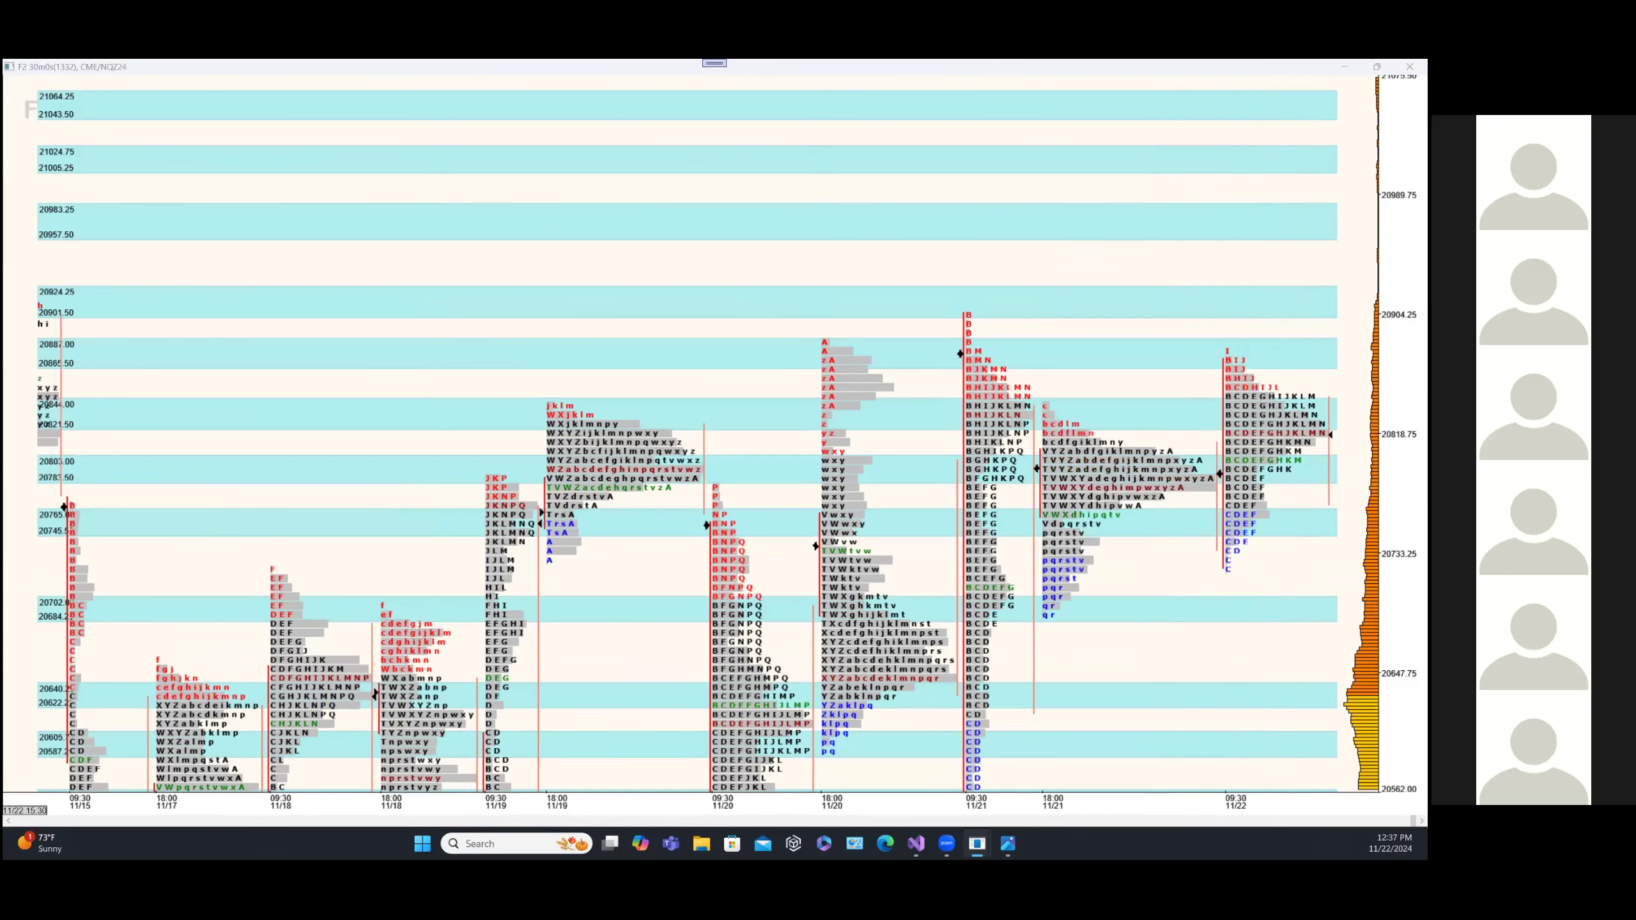
# Open the NQZ24 daily profile and combine the C profile before 11/21 with the 11/13 profile.
pyautogui.hotkey('ctrl', 'Tab')
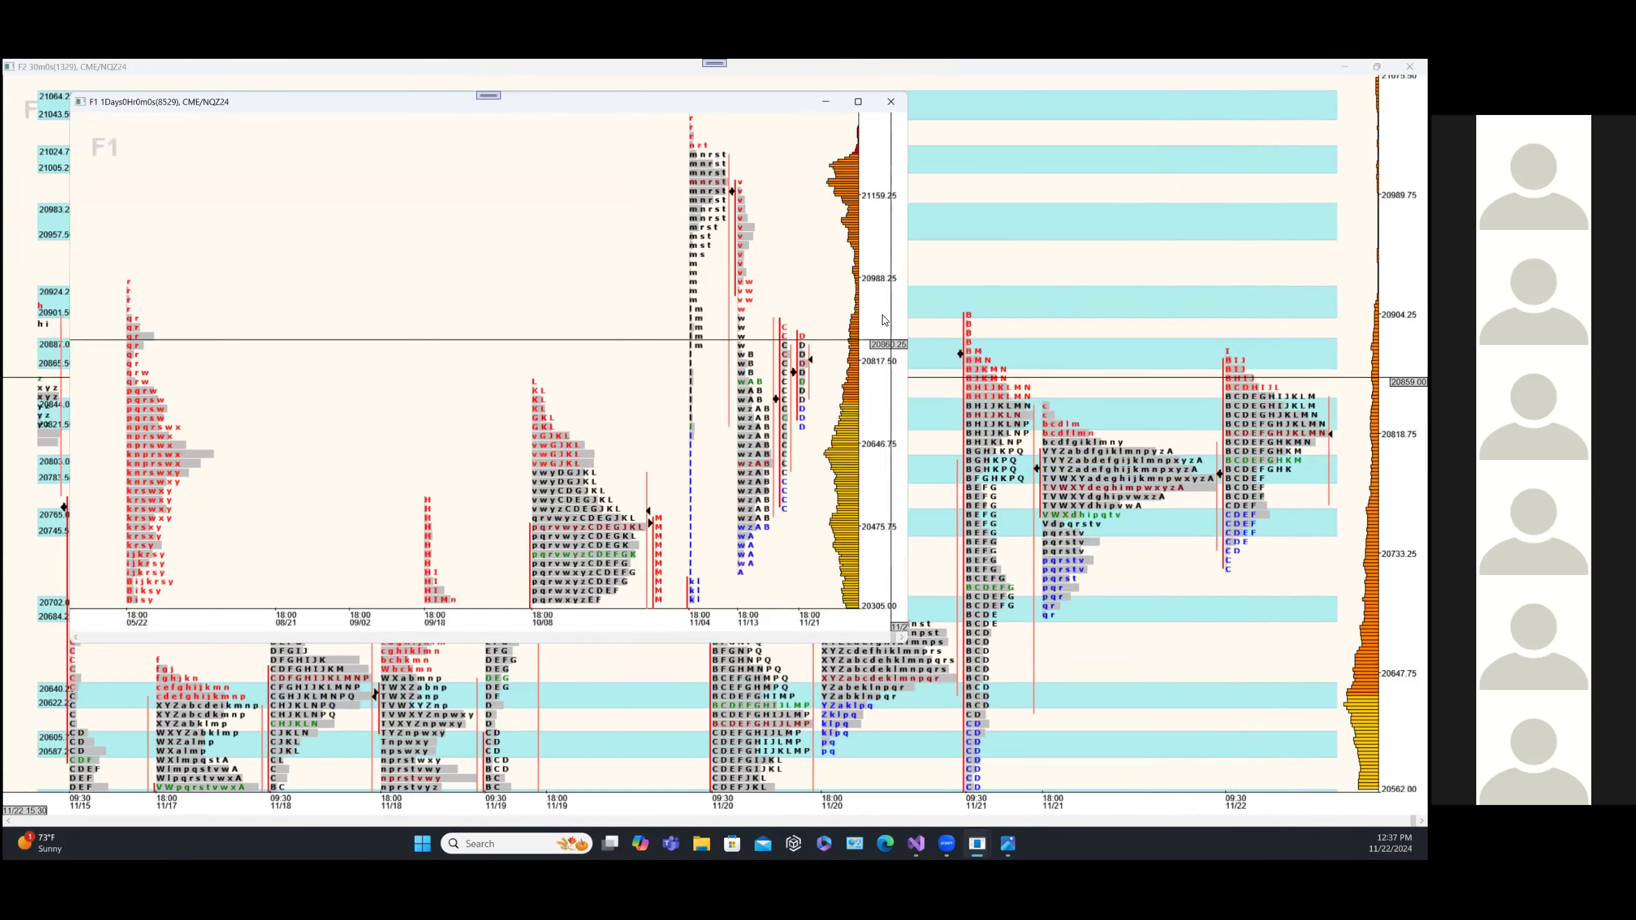
pyautogui.click(787, 341)
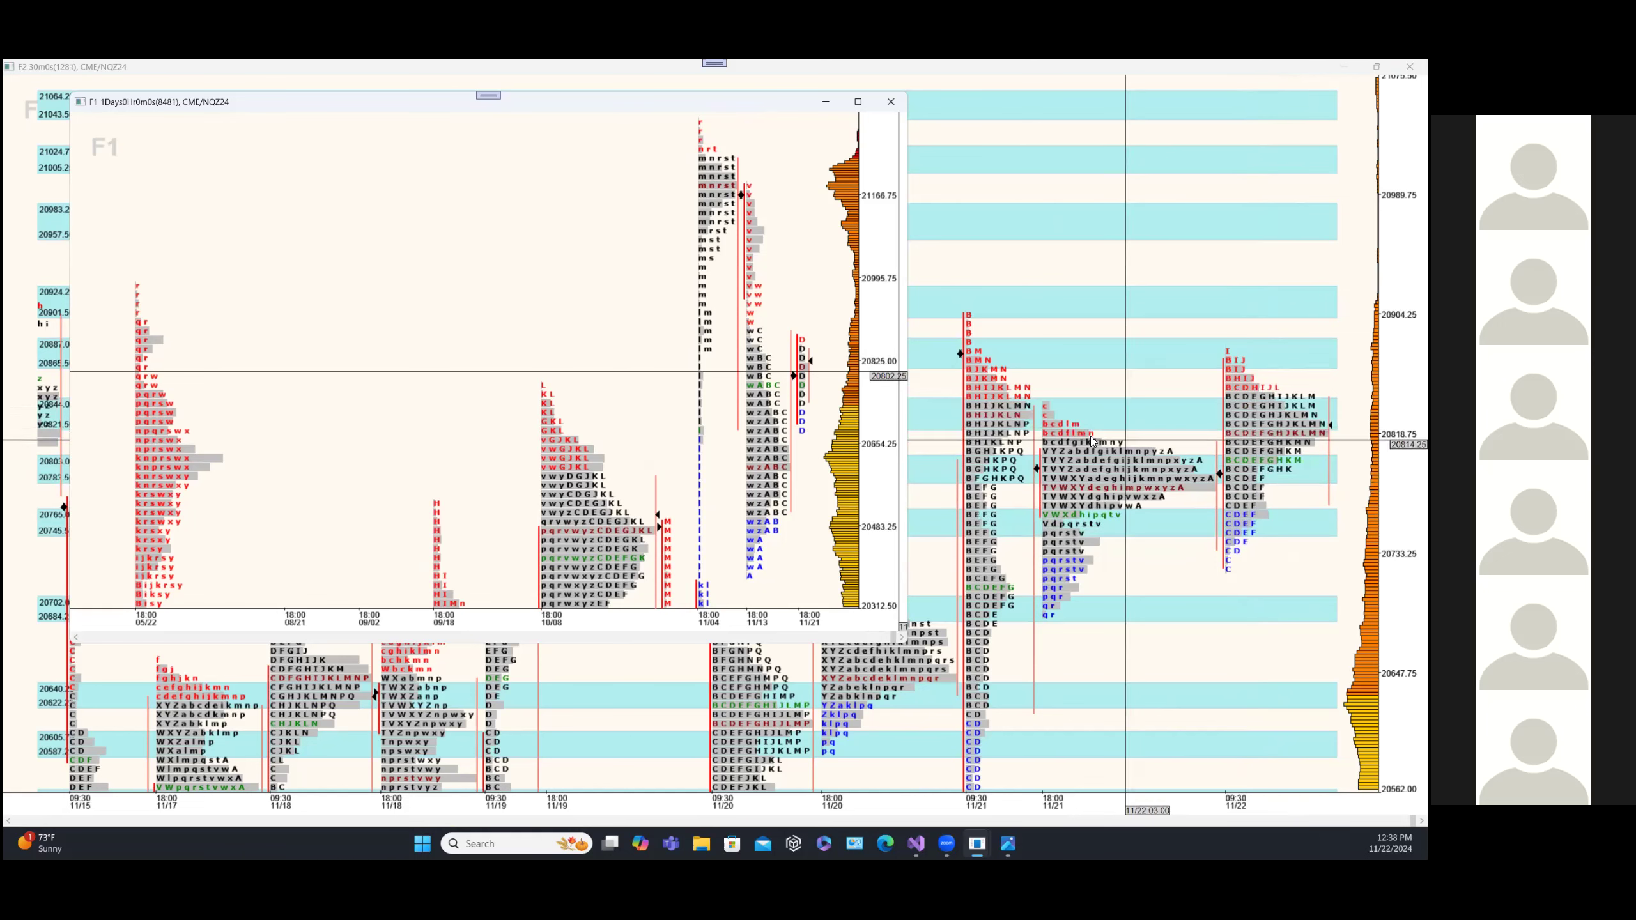
pyautogui.moveTo(584, 111); pyautogui.dragTo(574, 60)
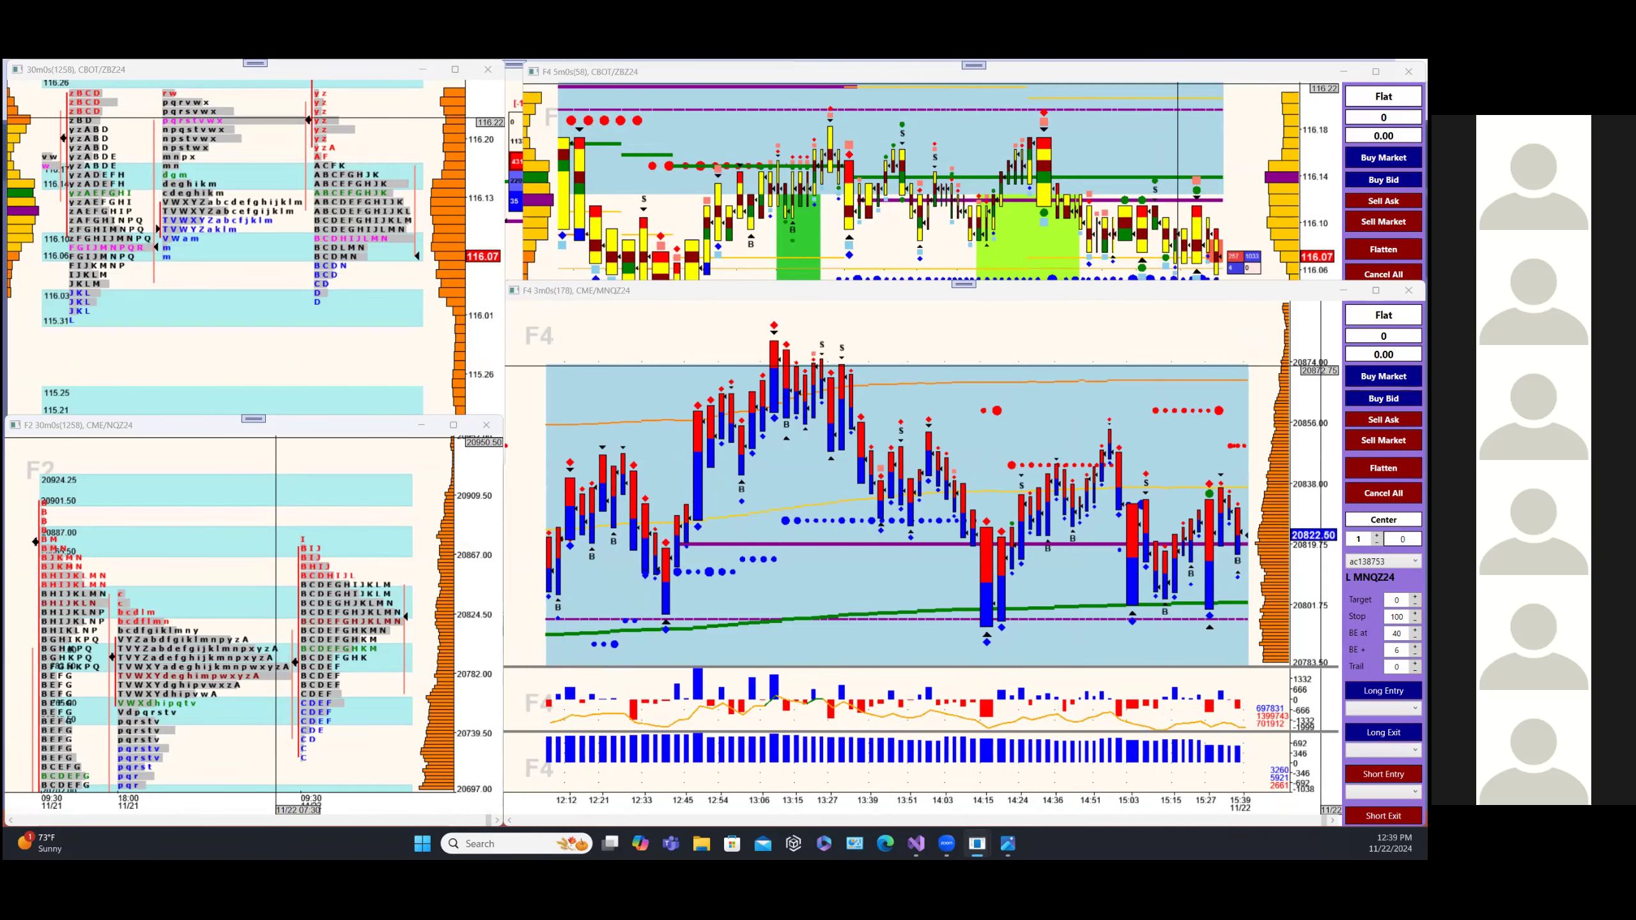
# Switch to the crude oil and gold workspace and examine the GCZ24 30-minute profile at full size.
pyautogui.press('ctrl+super+Right')
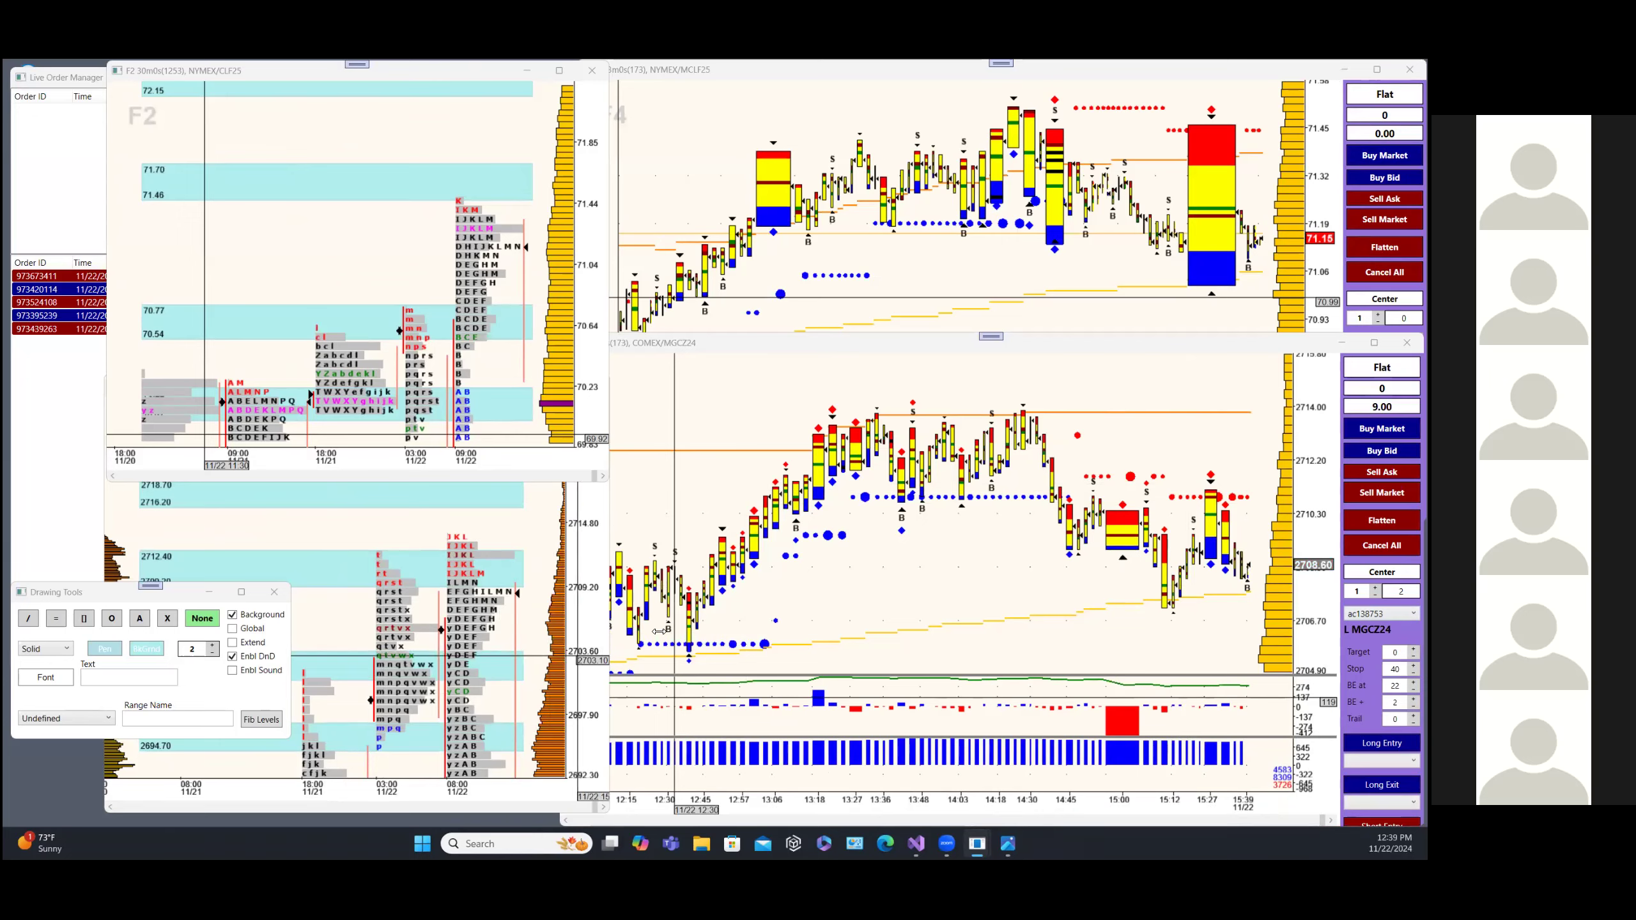
pyautogui.click(561, 490)
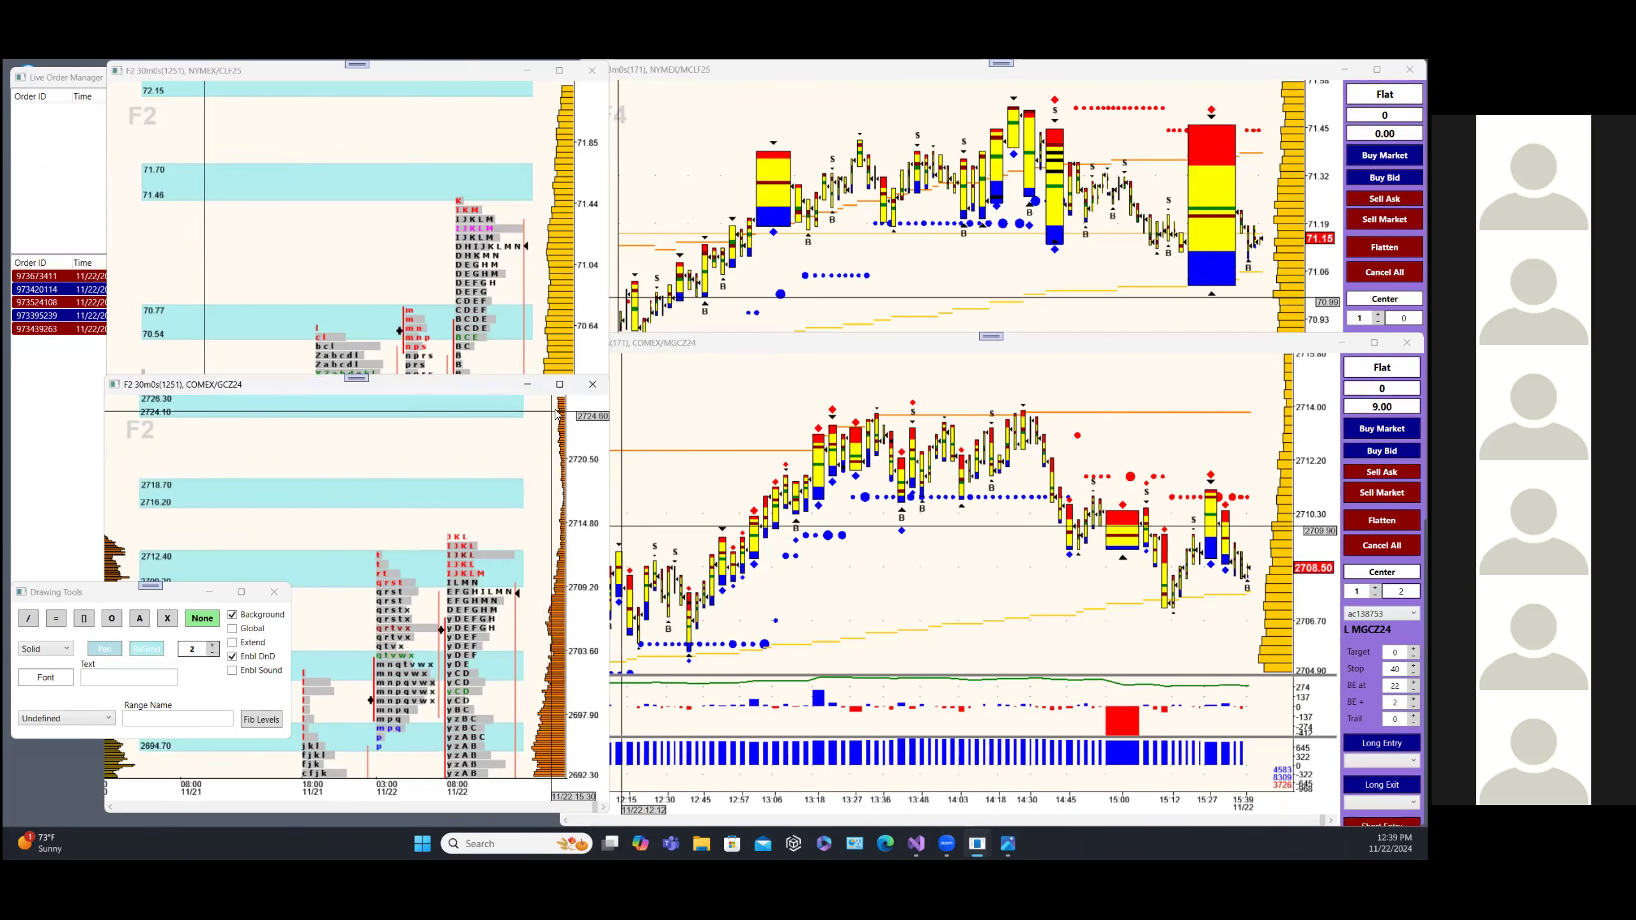
pyautogui.click(560, 384)
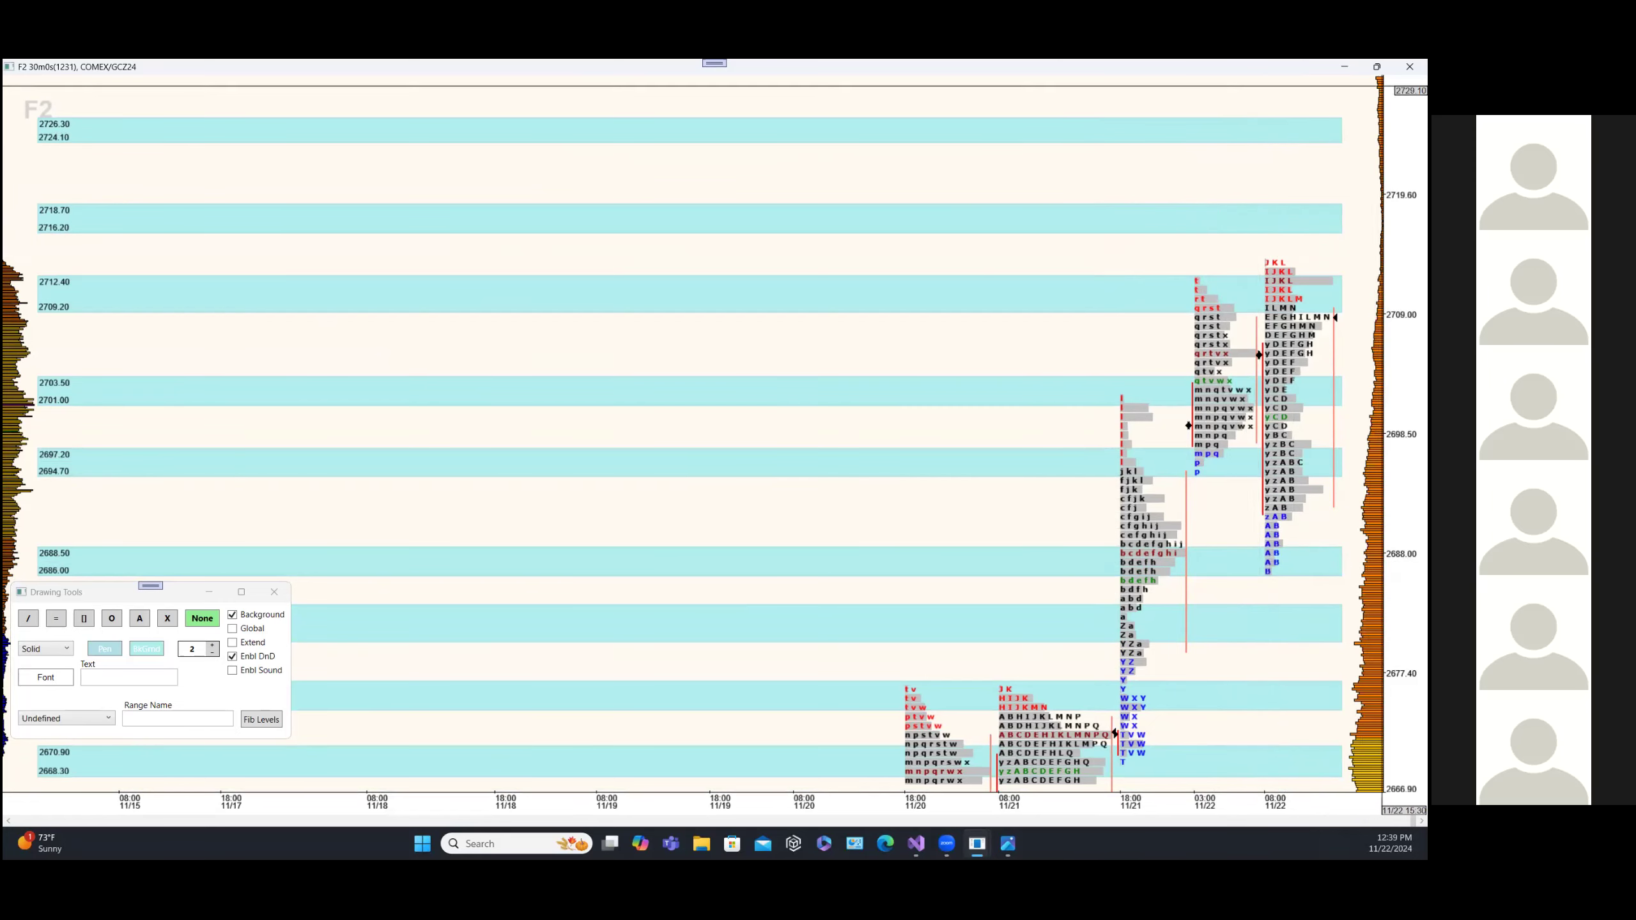
pyautogui.click(1377, 66)
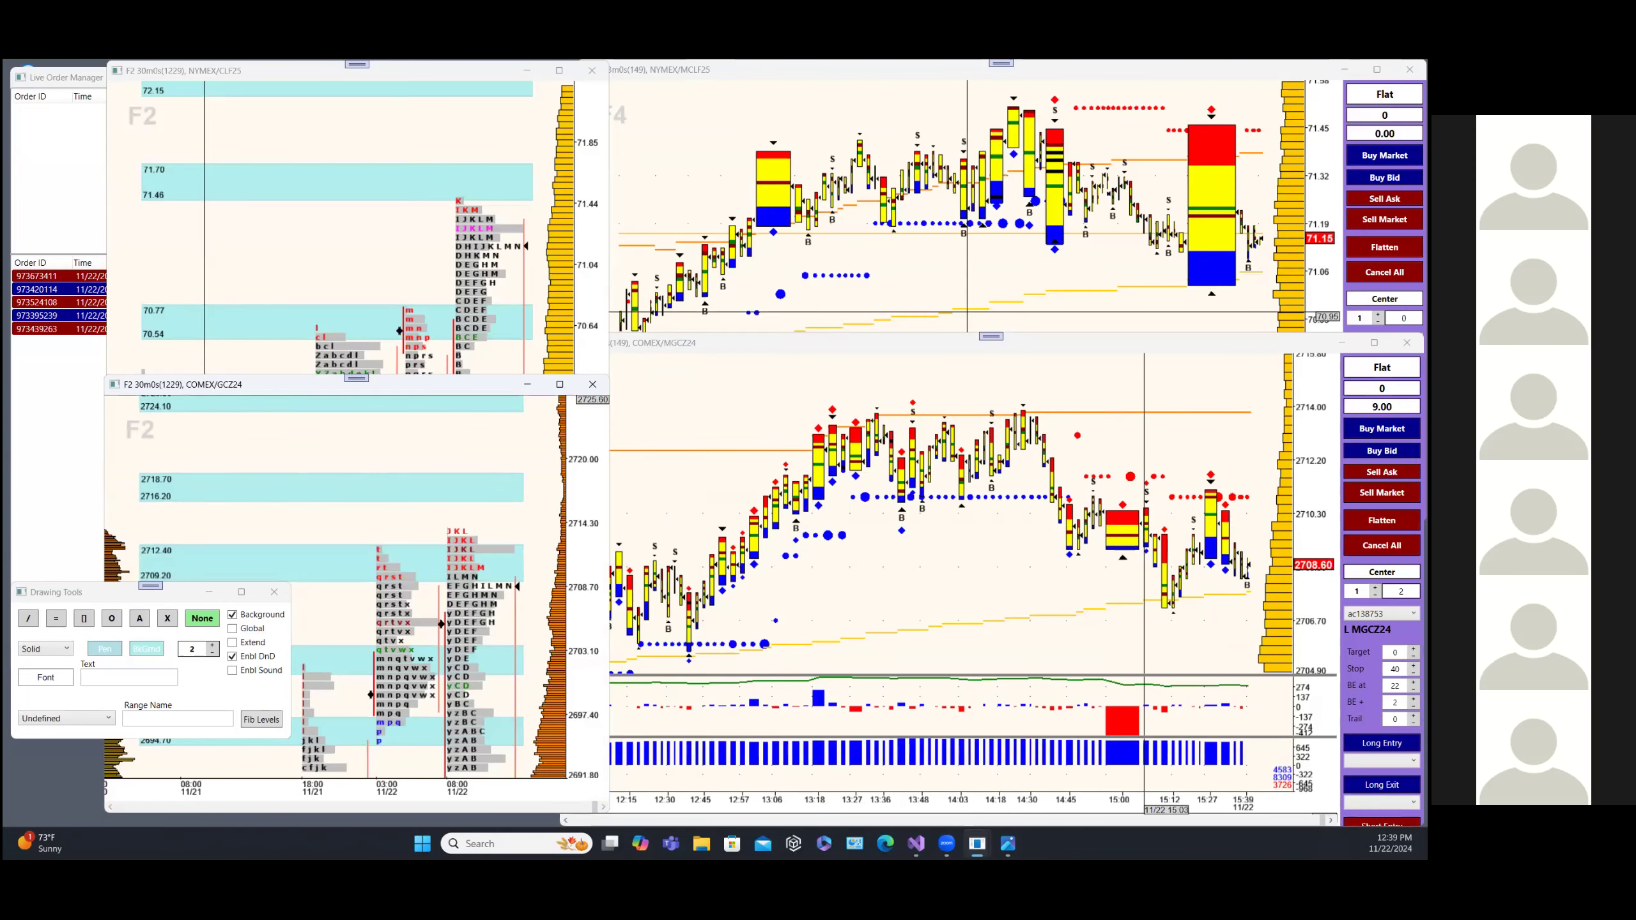
# Examine the 11/22 morning session on the MGCZ24 3-minute chart, and return to the latest bars.
pyautogui.click(1144, 515)
pyautogui.scroll(10, 1144, 516)
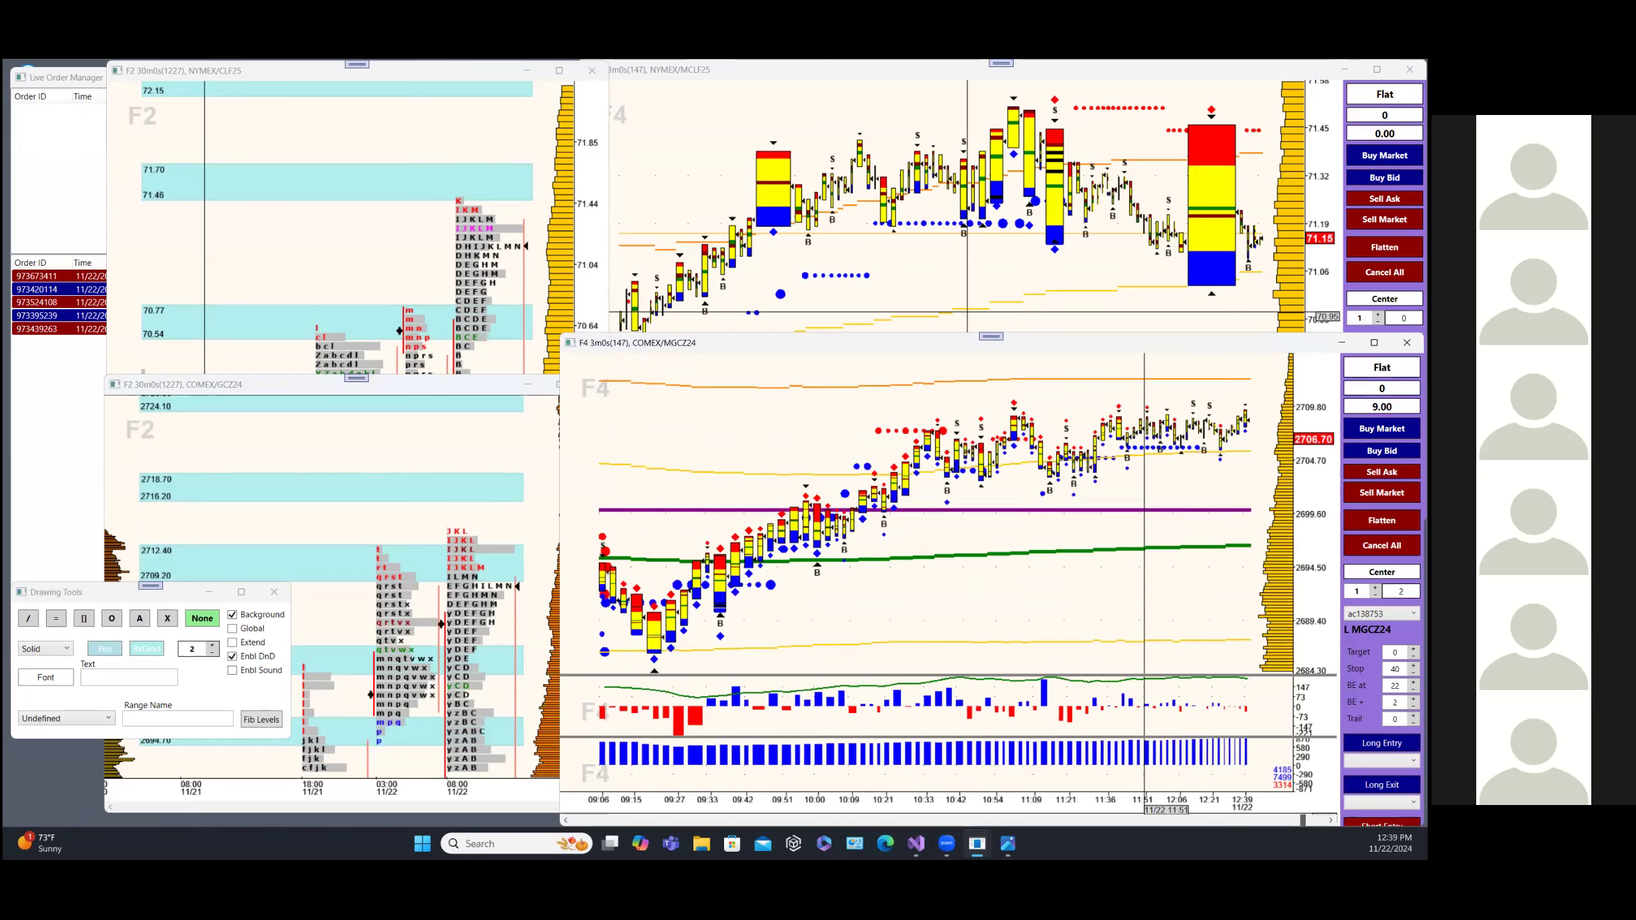
pyautogui.scroll(3, 1144, 516)
pyautogui.scroll(-2, 1144, 516)
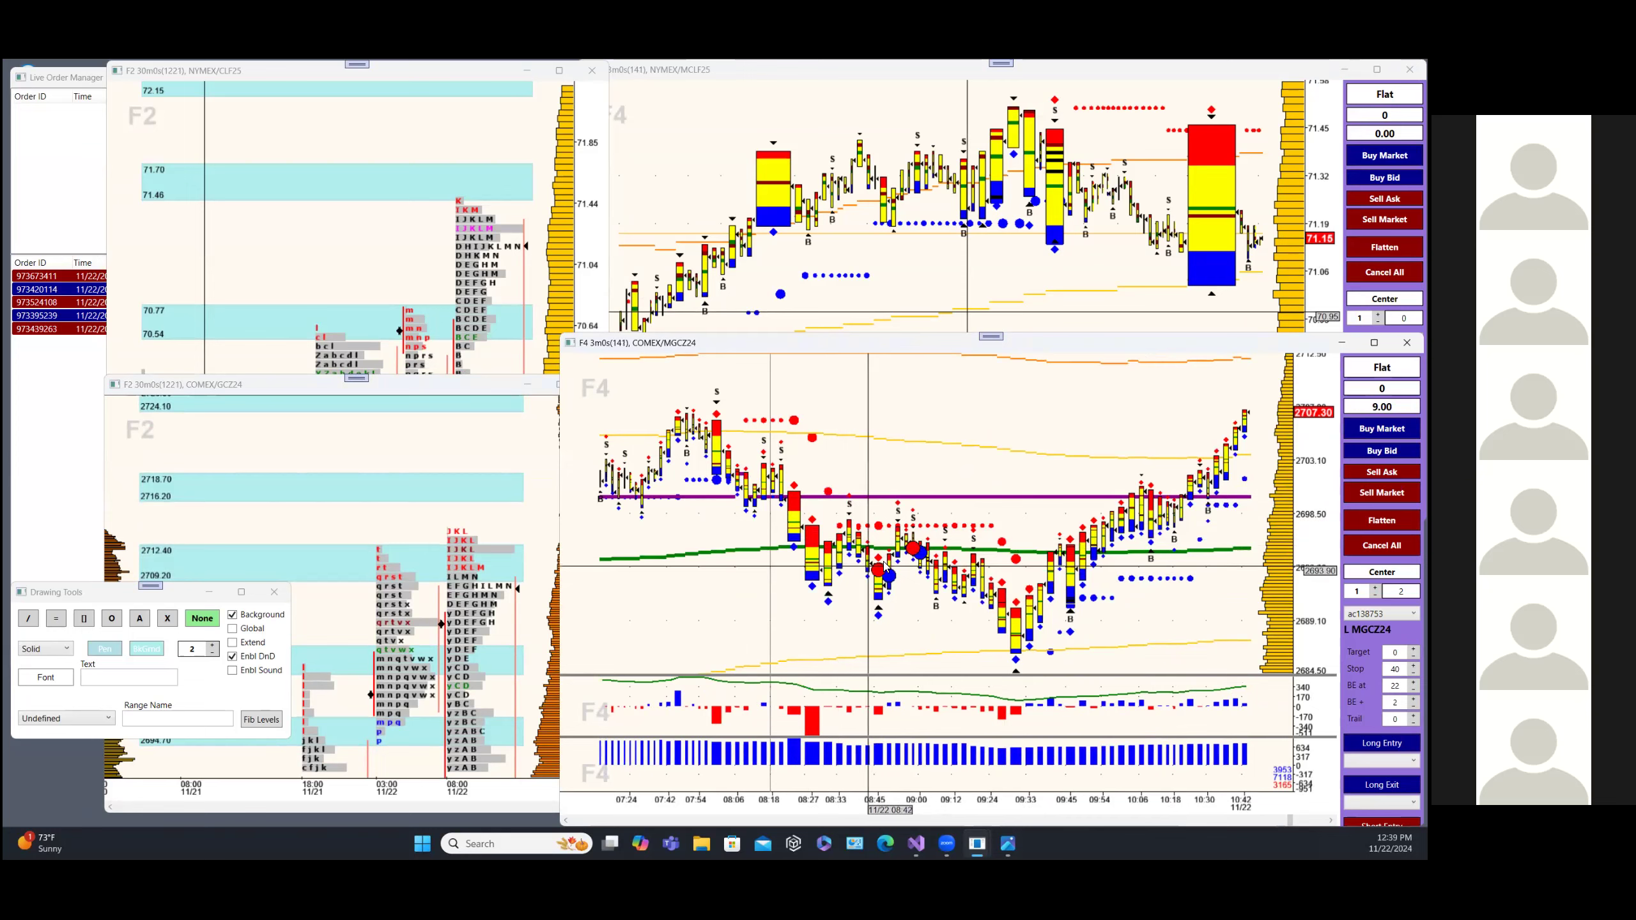
pyautogui.rightClick(868, 566)
pyautogui.click(855, 356)
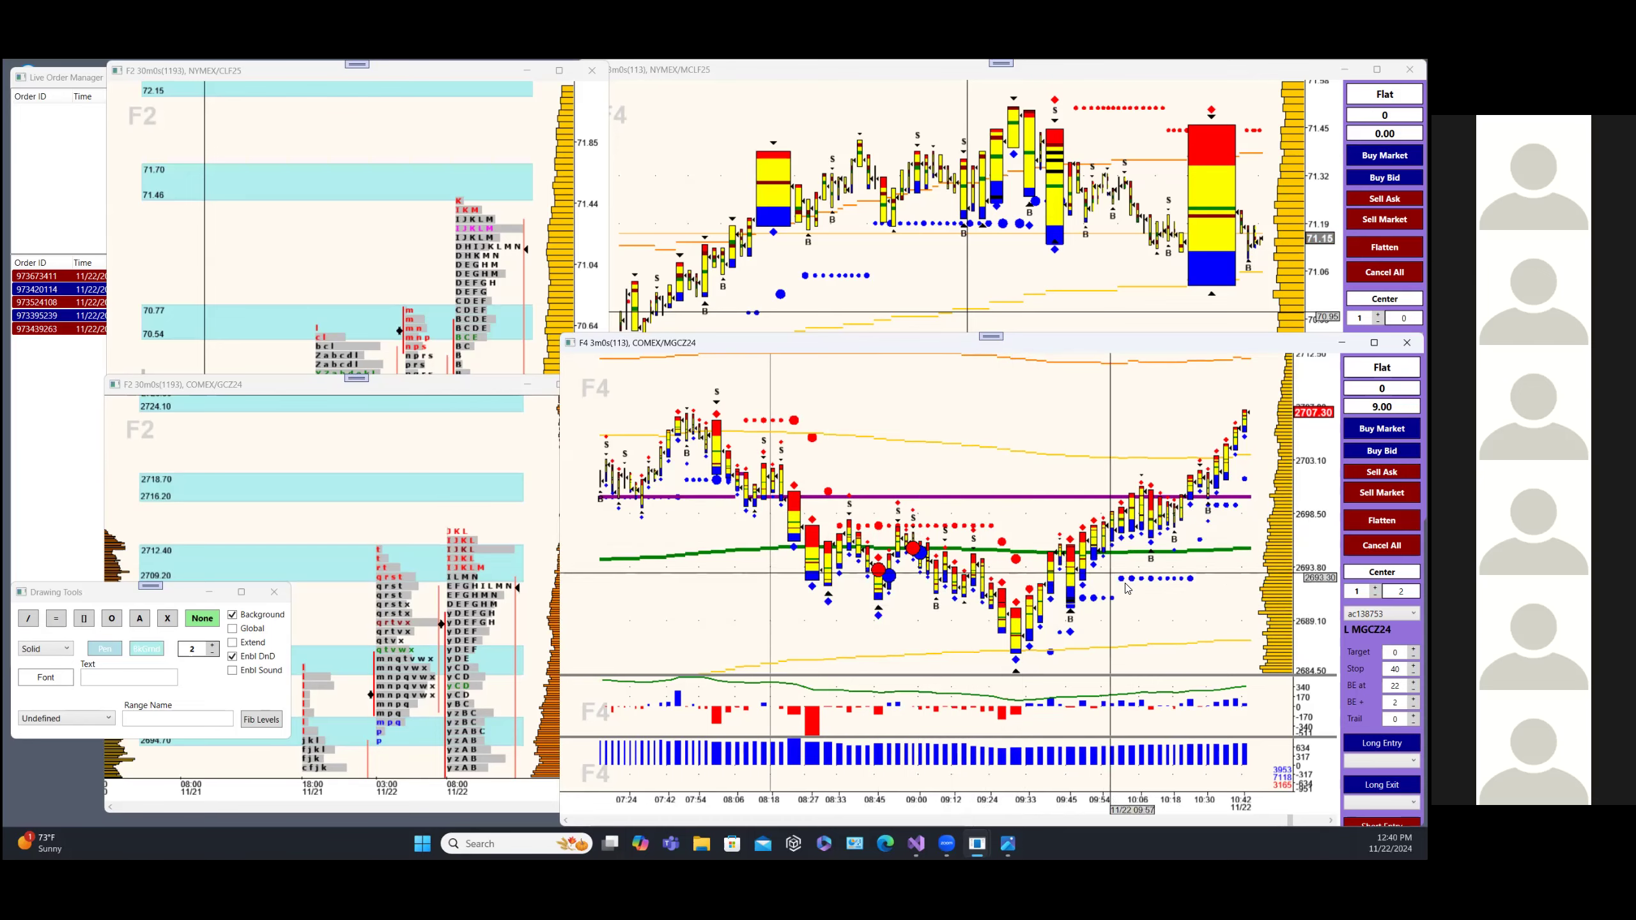
pyautogui.moveTo(1291, 820); pyautogui.dragTo(1326, 820)
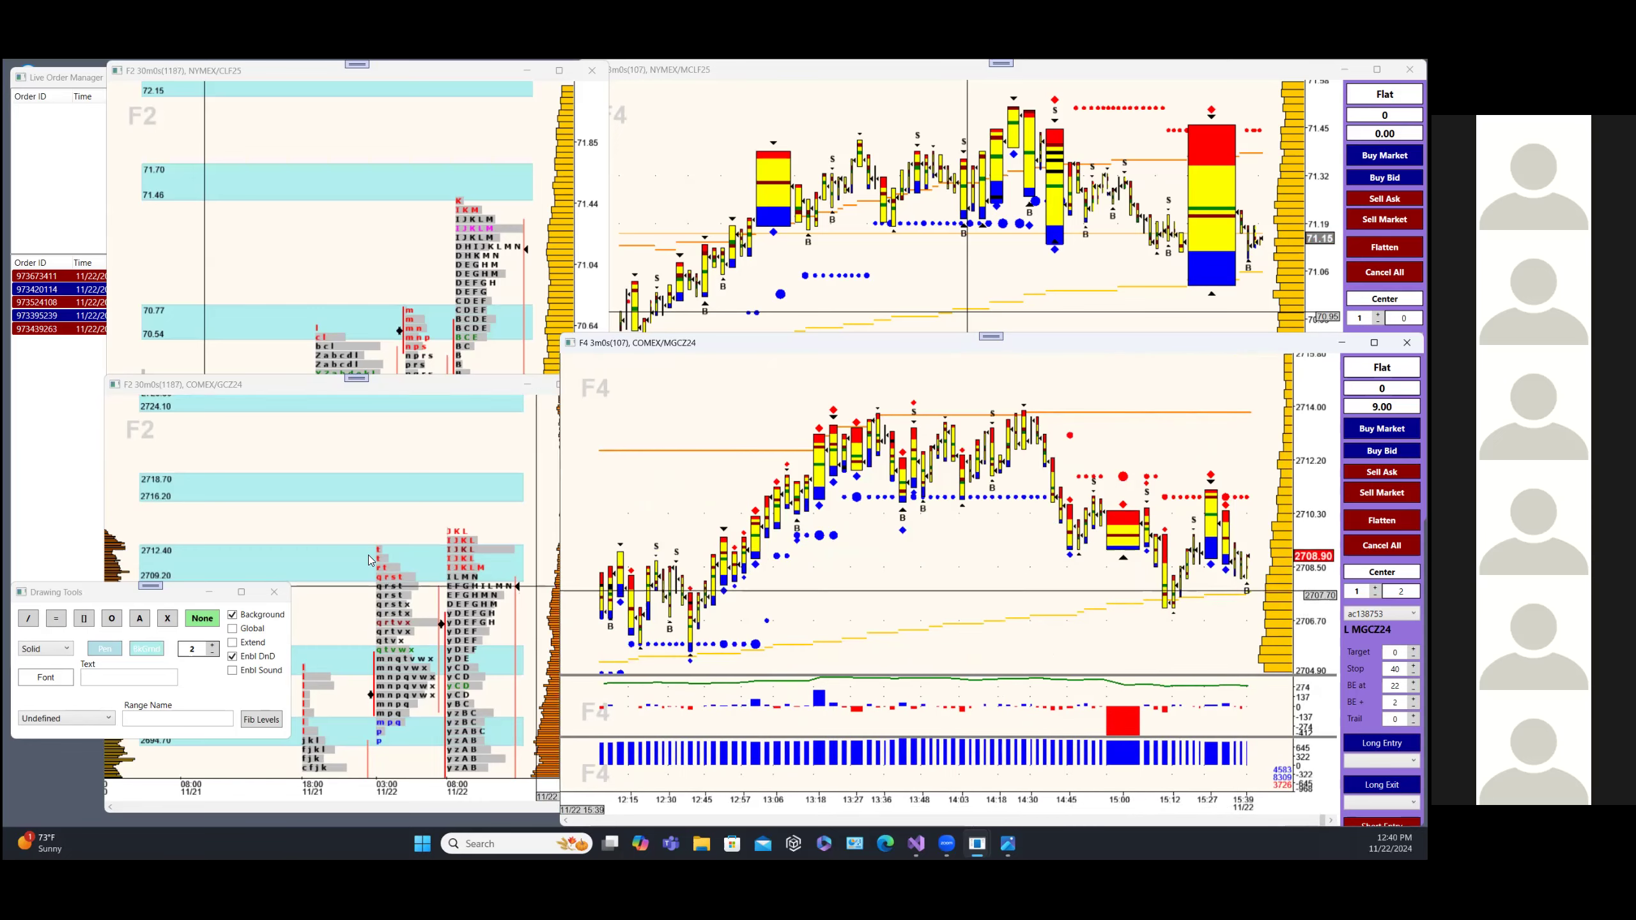
# Combine the 11/22 03:00 session with the 11/21 18:00 session on the GCZ24 and CLF25 30-minute profiles.
pyautogui.click(399, 635)
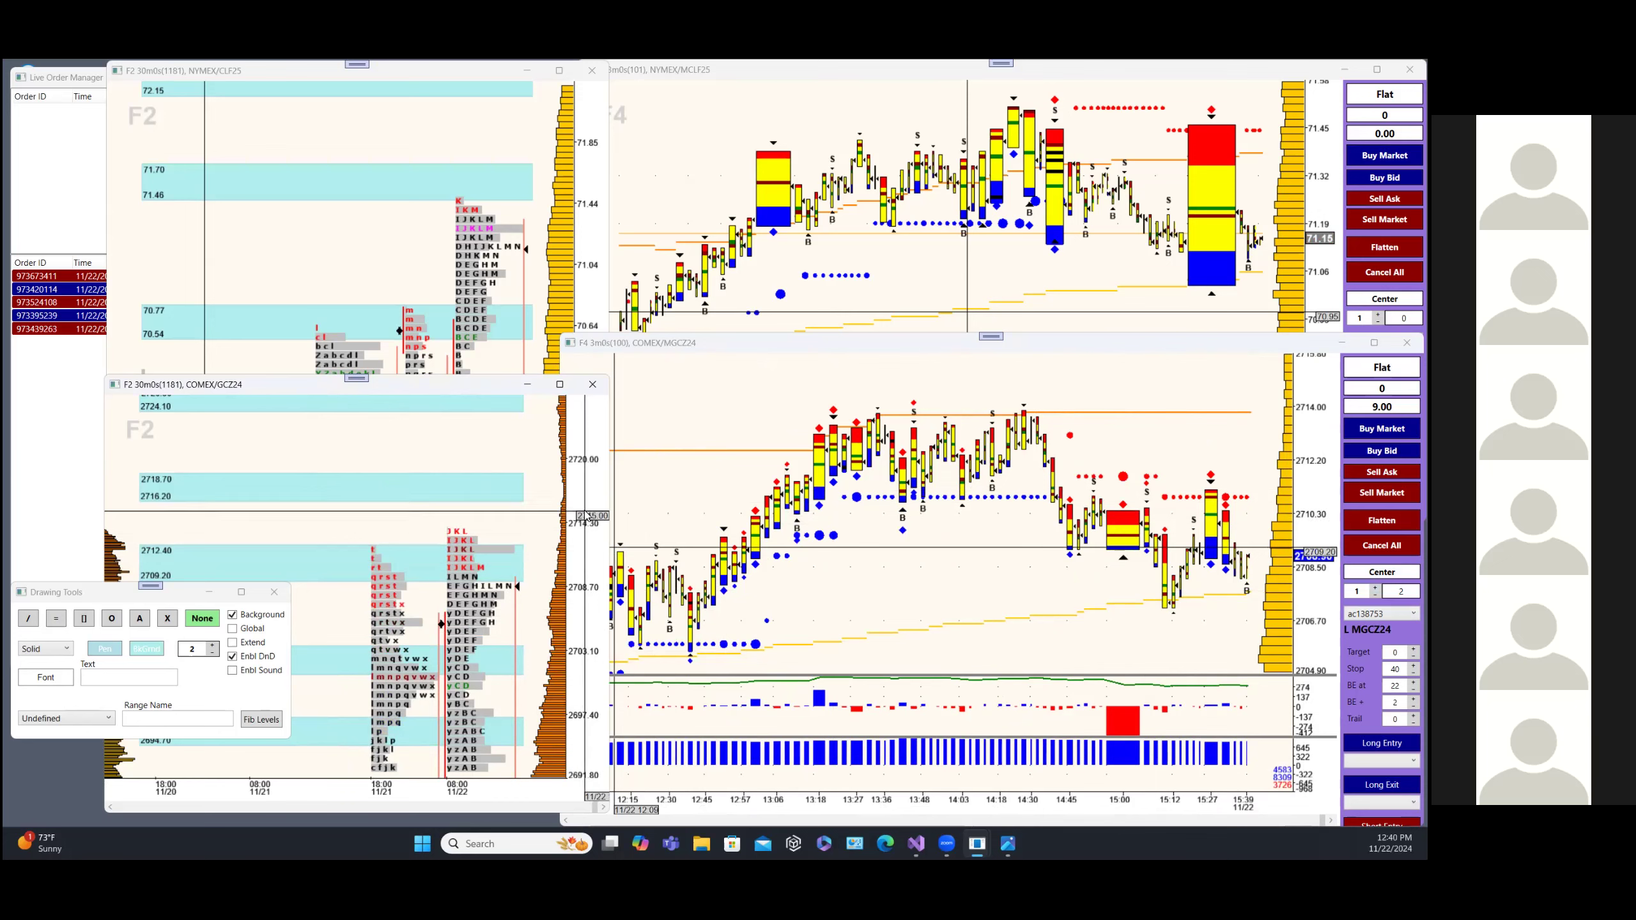
pyautogui.scroll(-3, 587, 516)
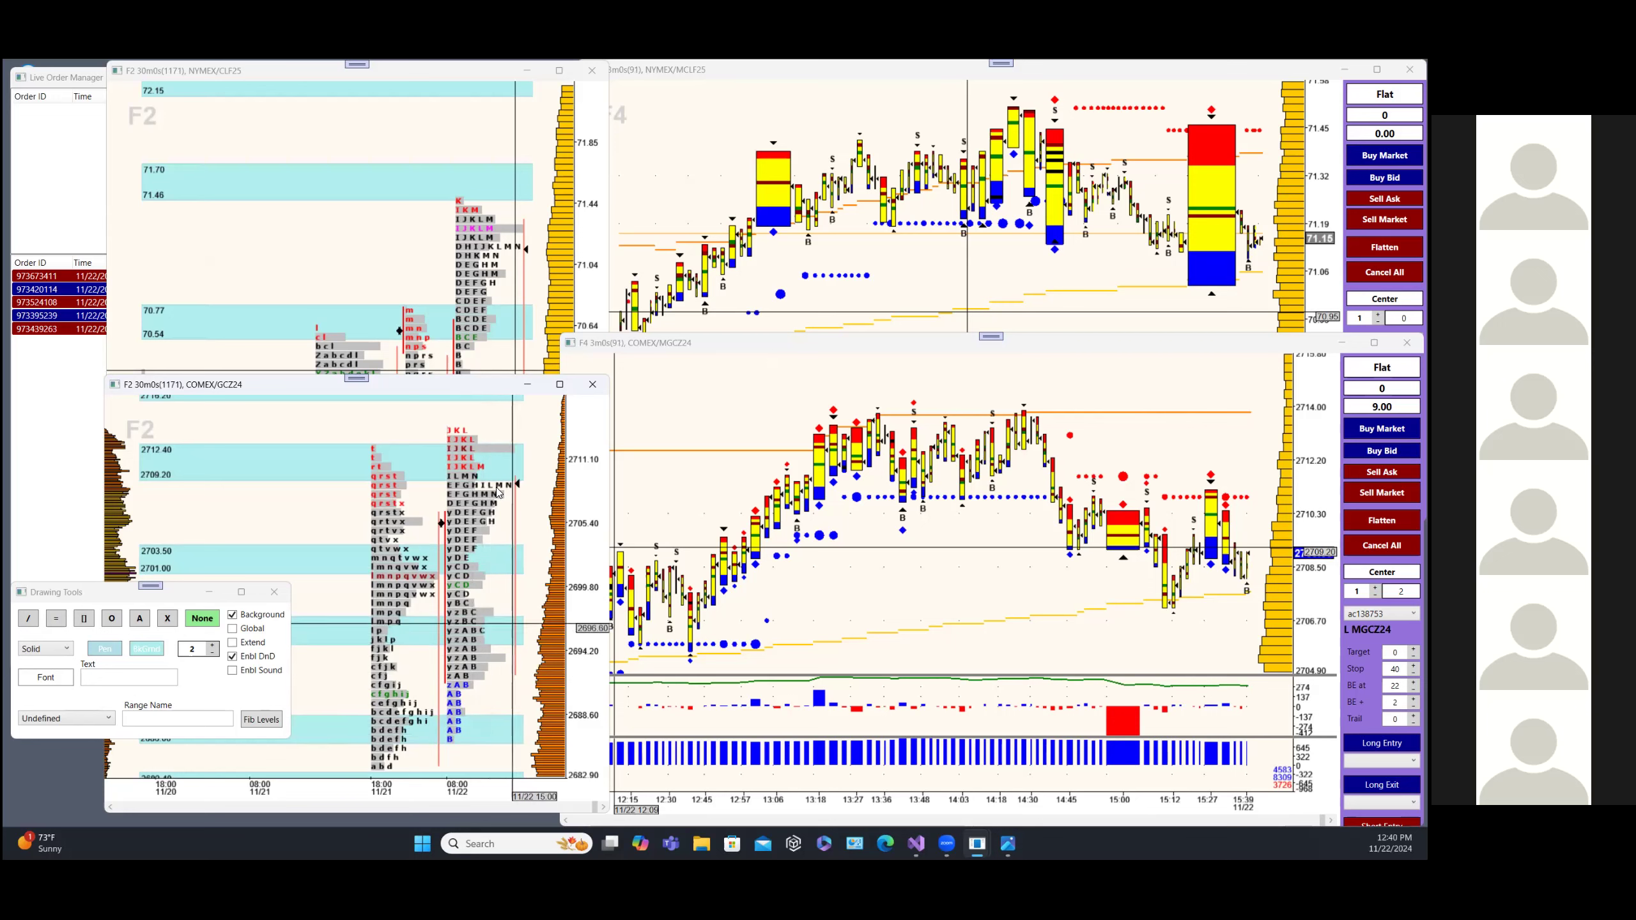
pyautogui.click(271, 113)
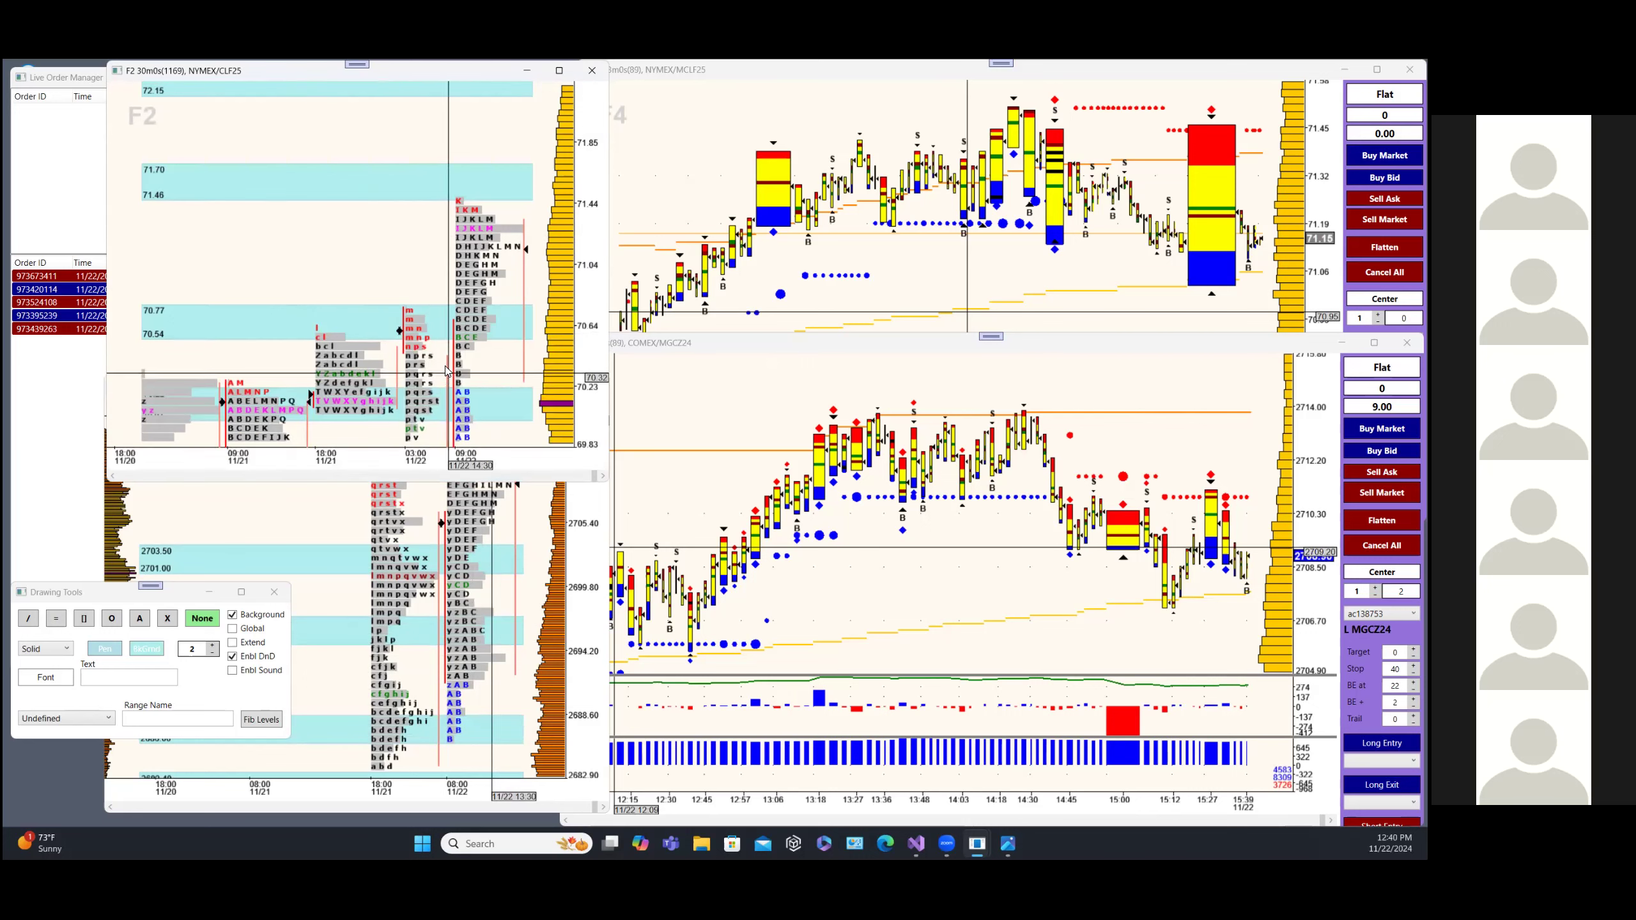
pyautogui.click(422, 374)
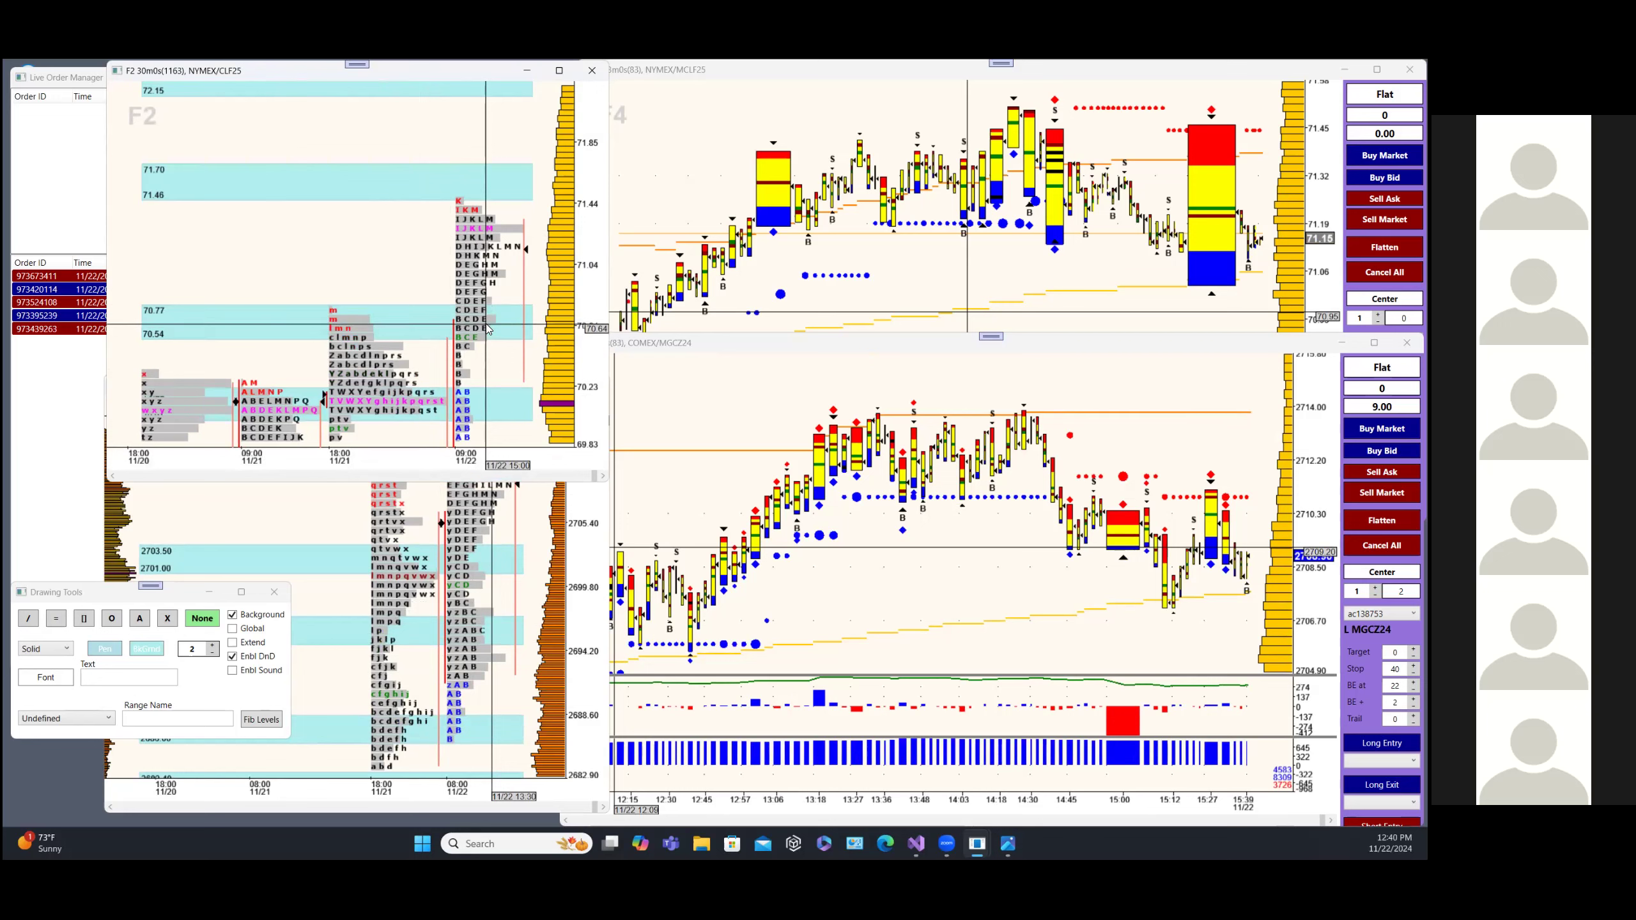
# Examine the CLF25 30-minute profile at full size together with its daily profile, and restore the window.
pyautogui.click(559, 71)
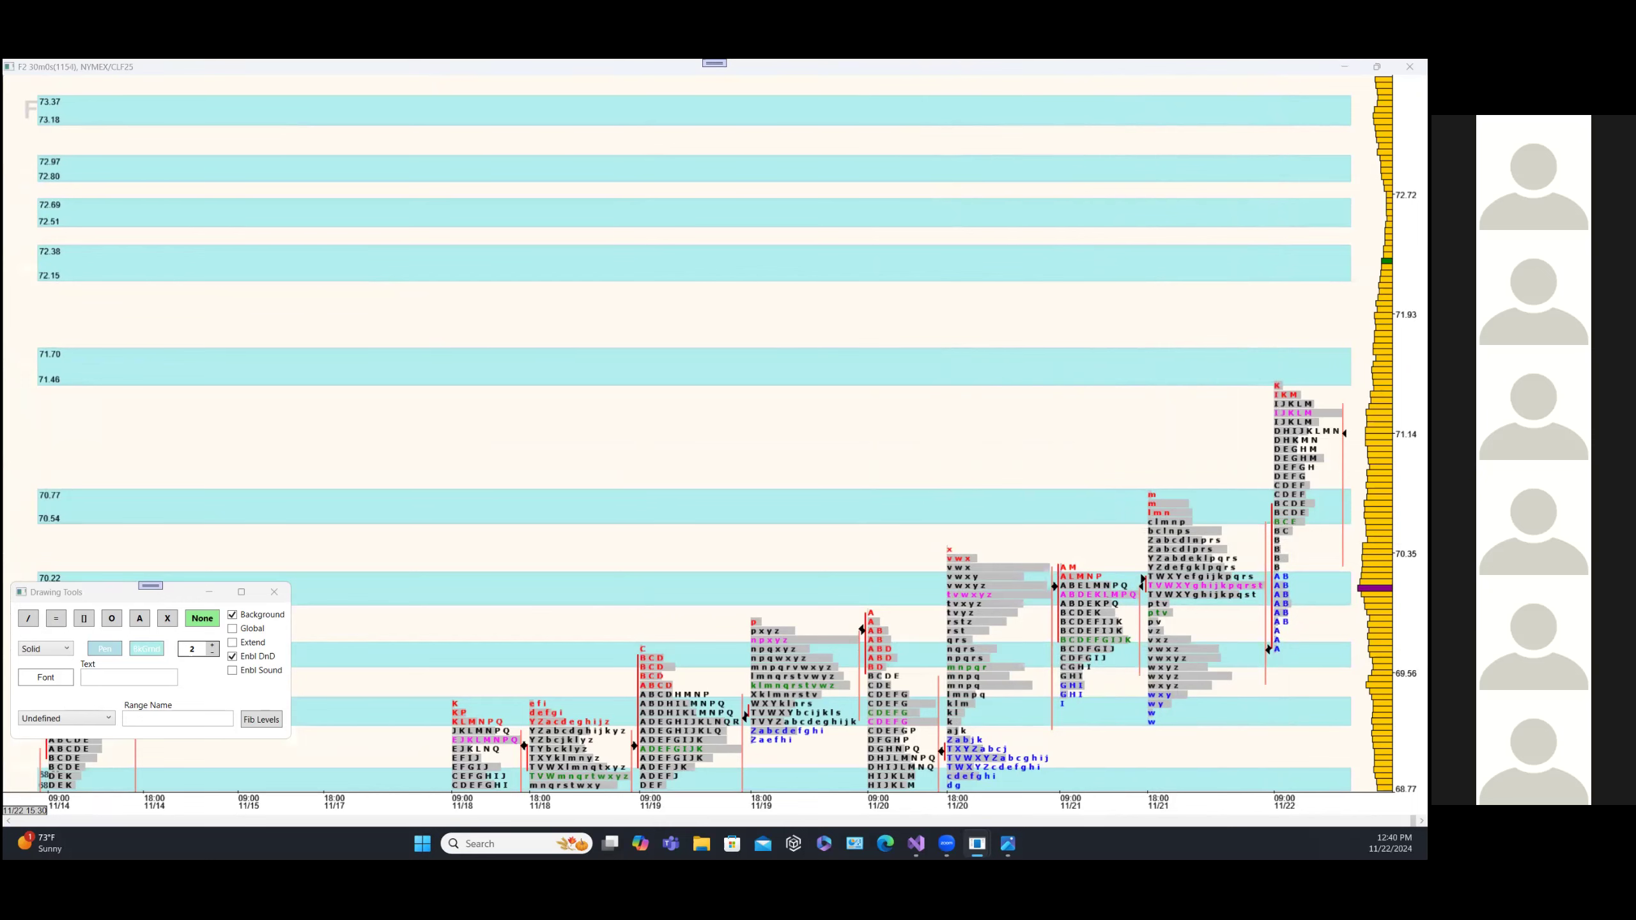
pyautogui.press('F1')
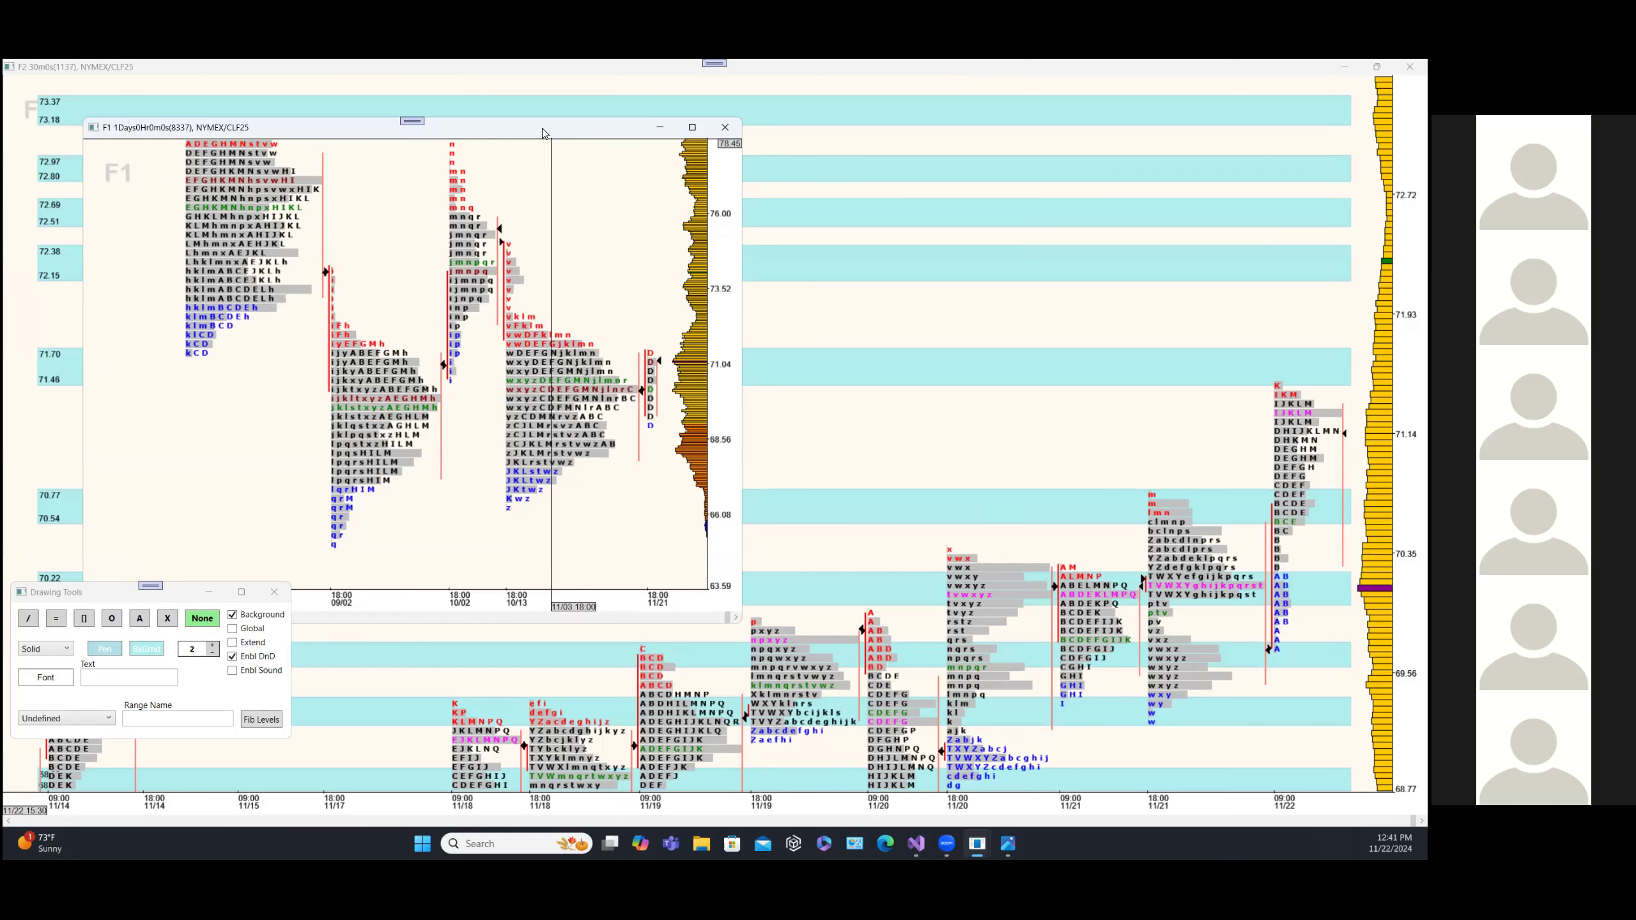
pyautogui.click(660, 127)
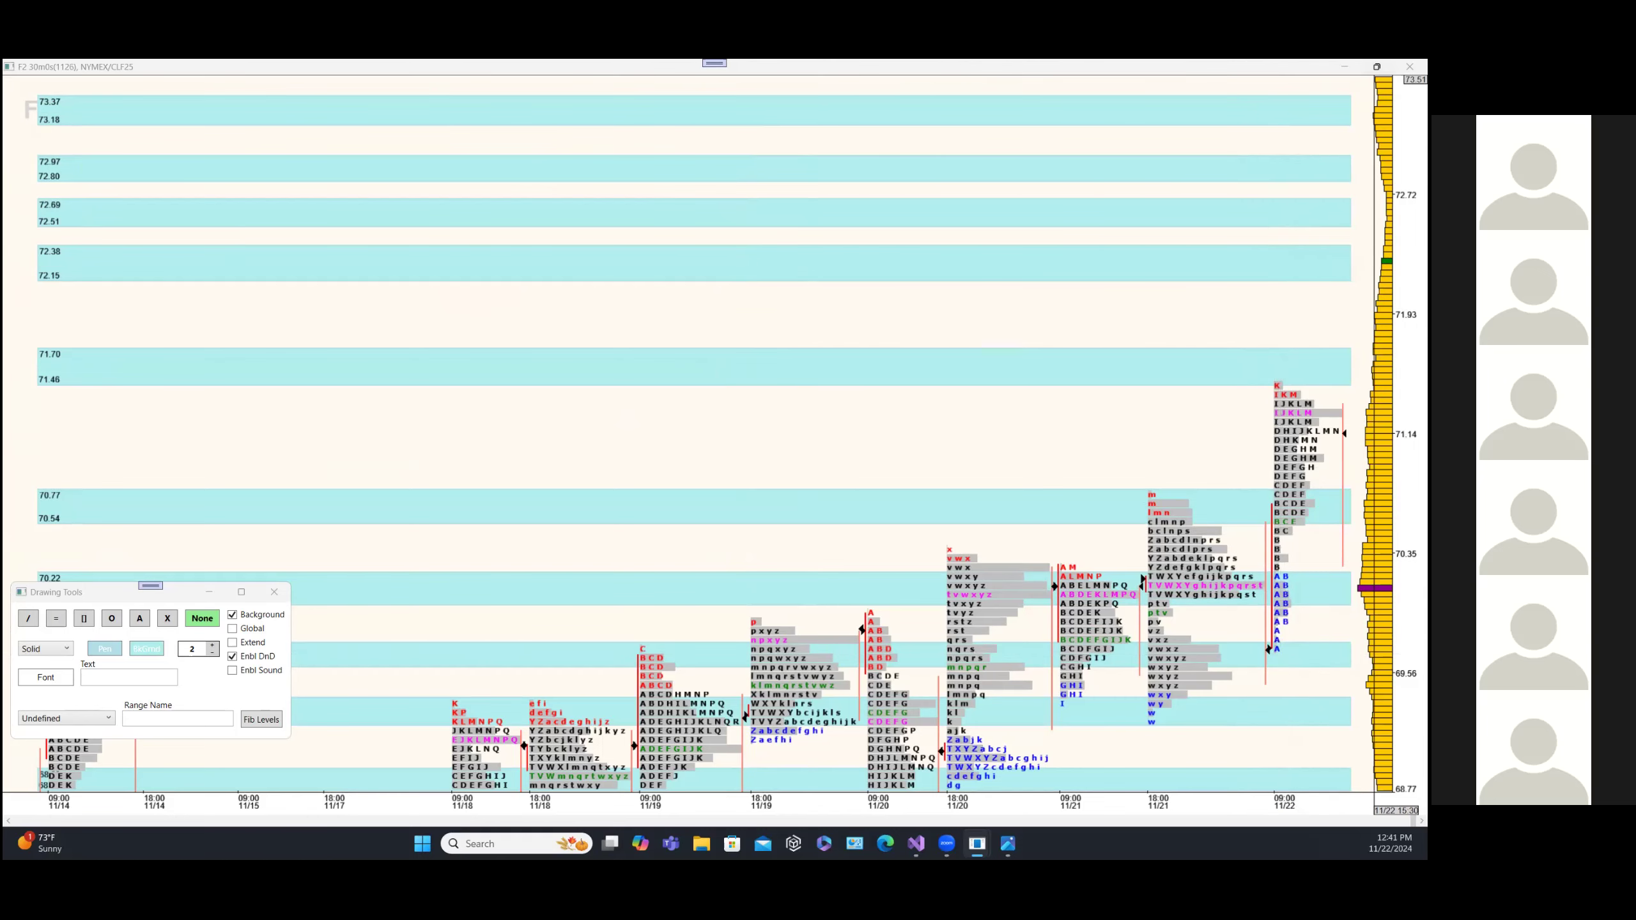
pyautogui.click(1378, 64)
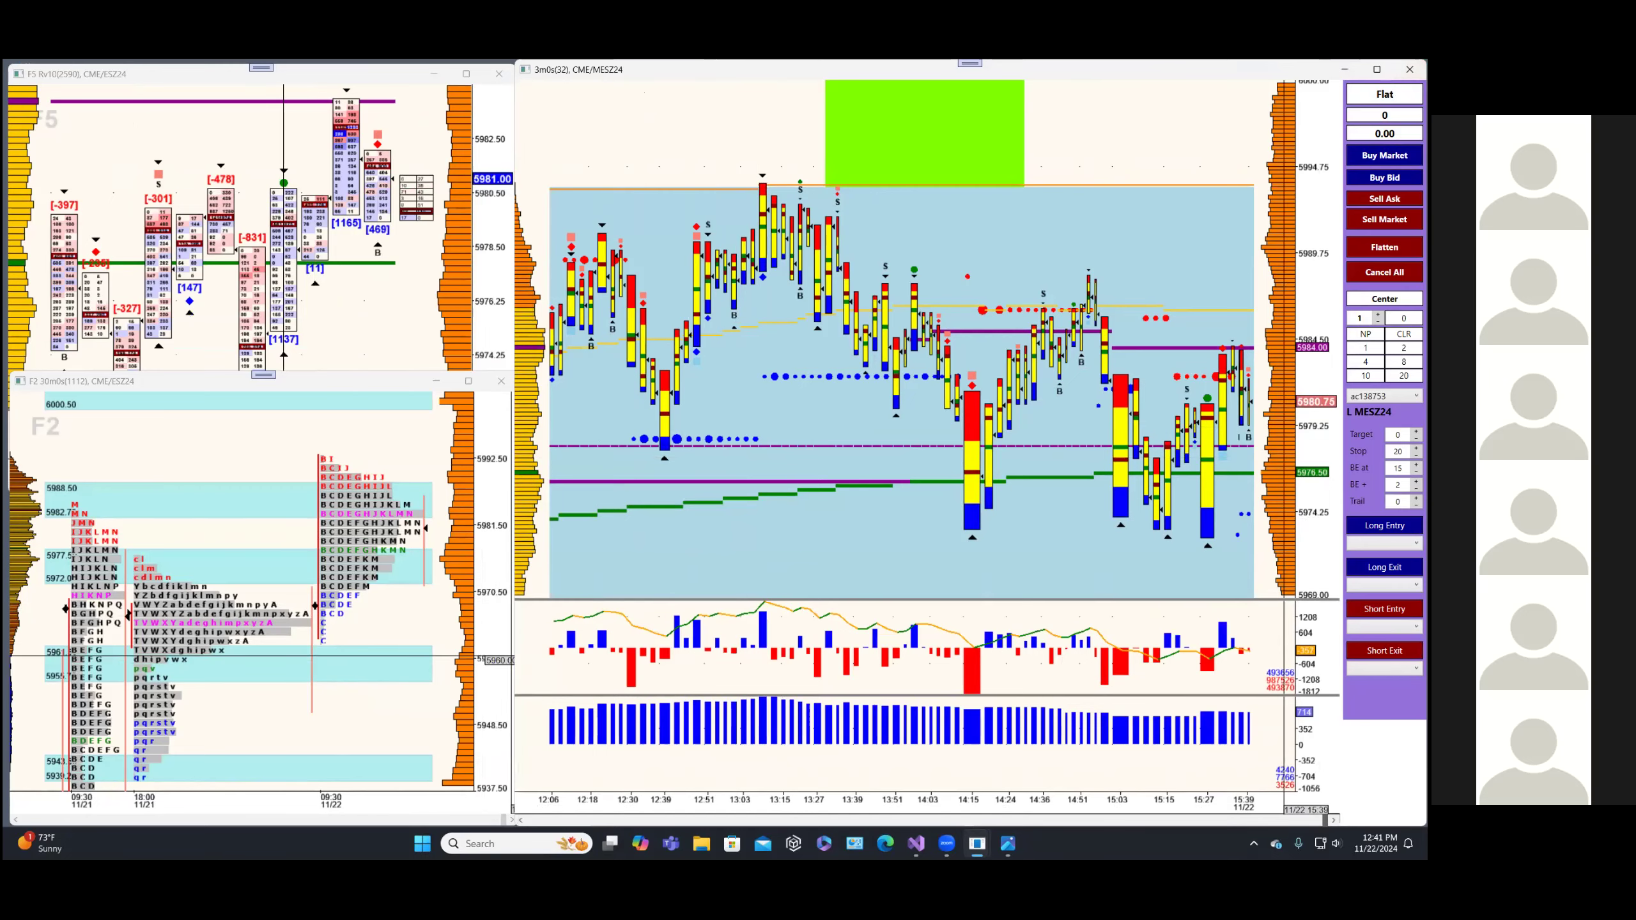
# Examine the 11/22 session on the MESZ24 3-minute chart, from the morning bars to the latest afternoon bars.
pyautogui.press('Left')
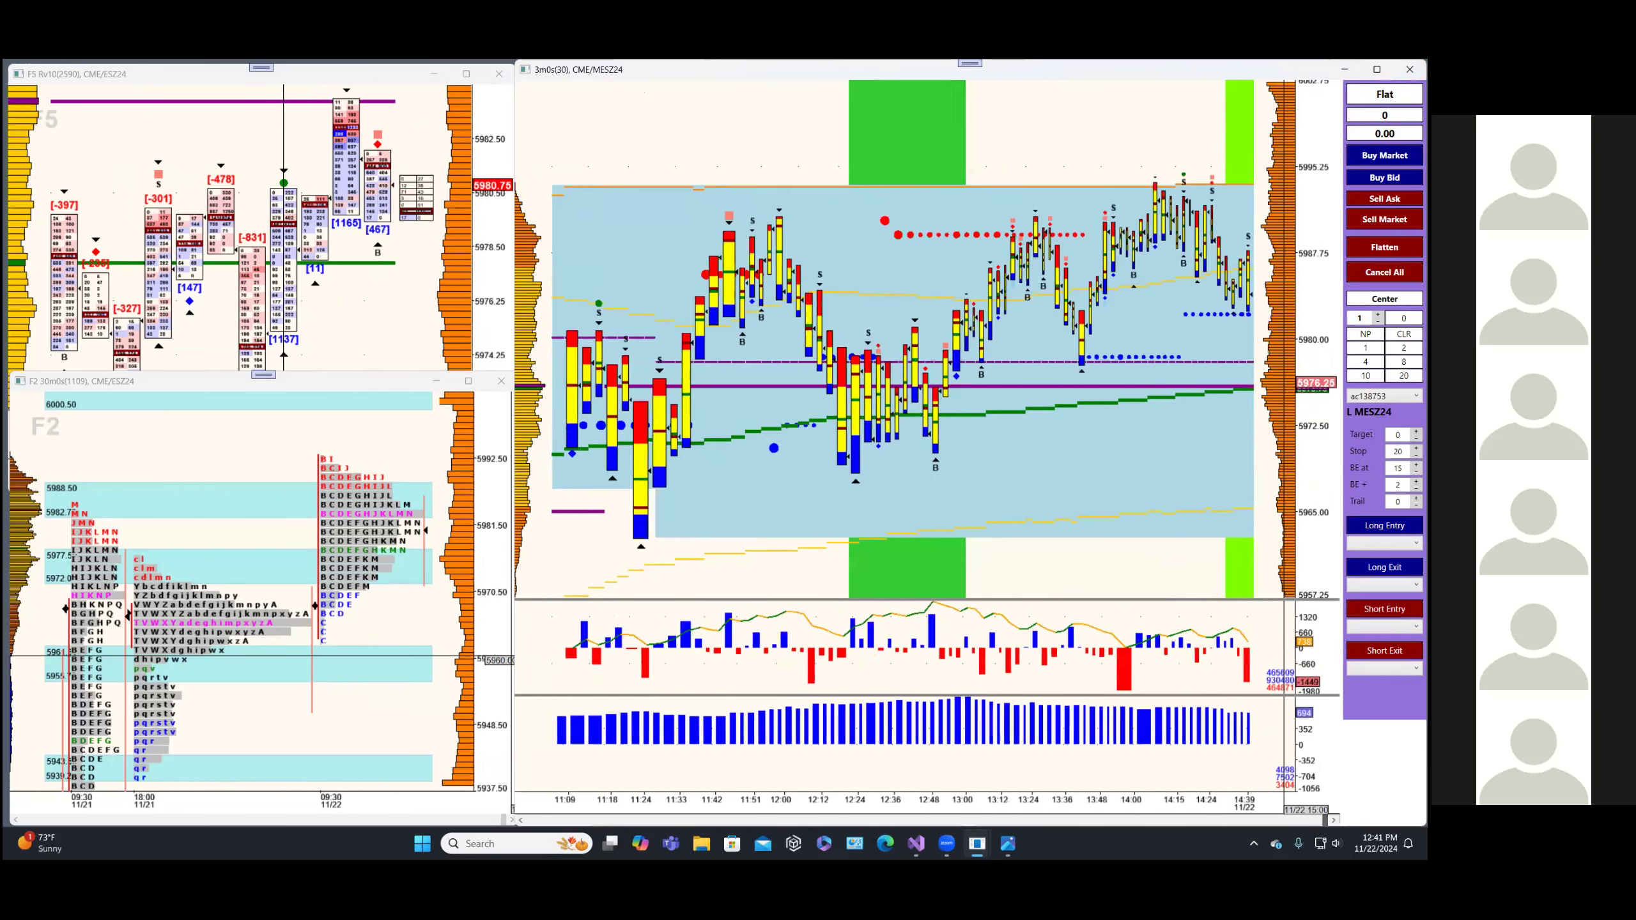
pyautogui.press('Down')
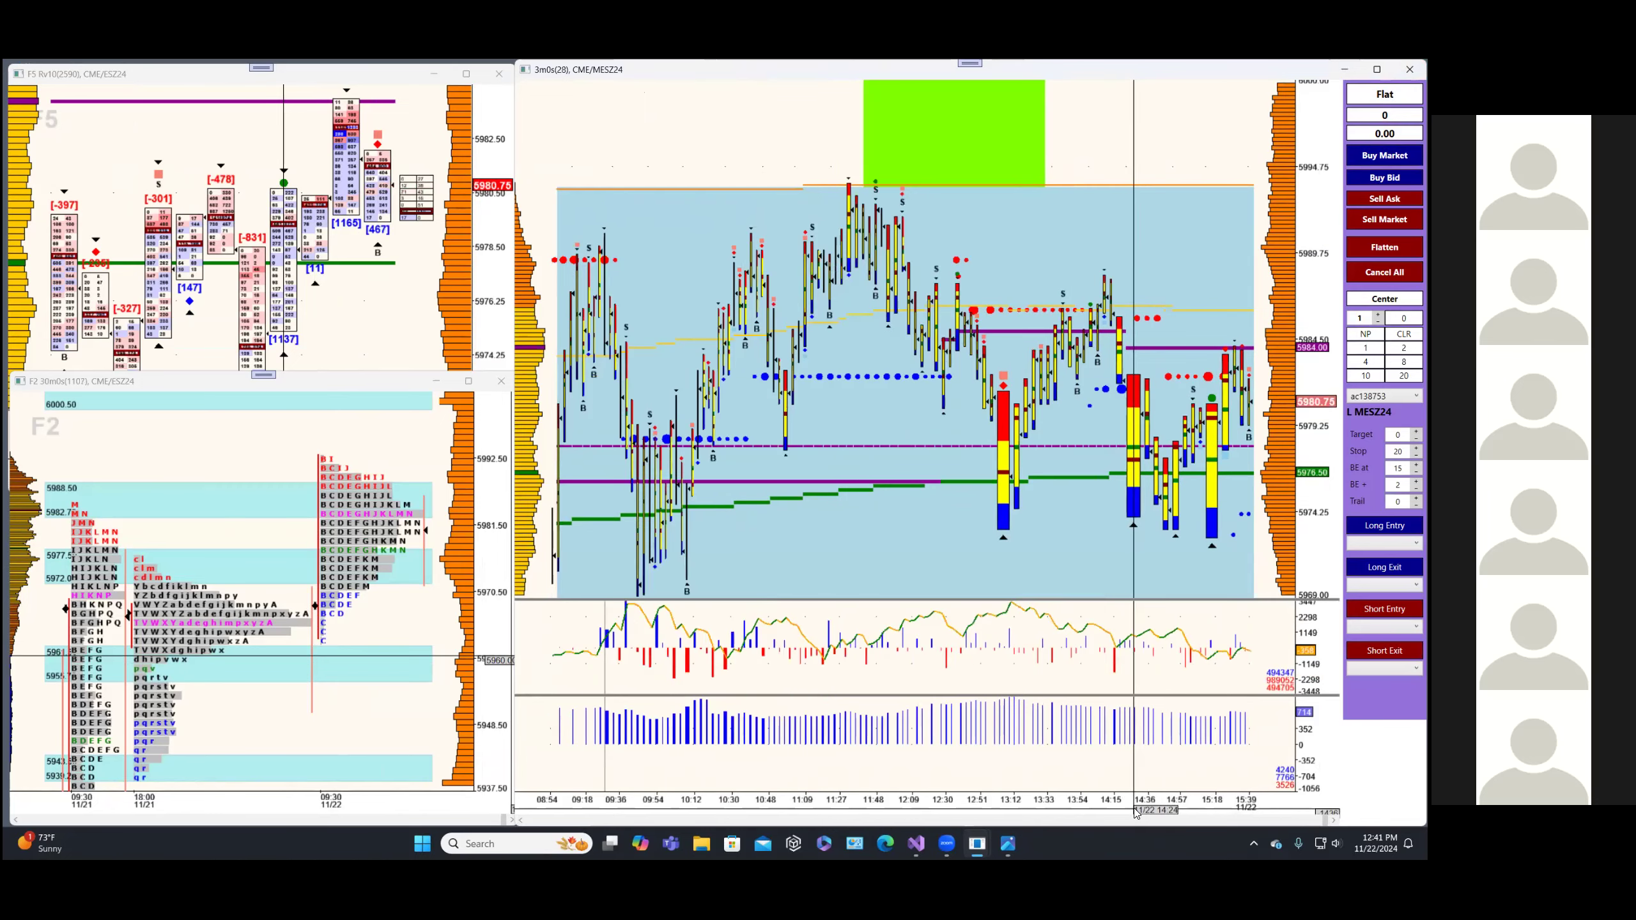
pyautogui.press('Up')
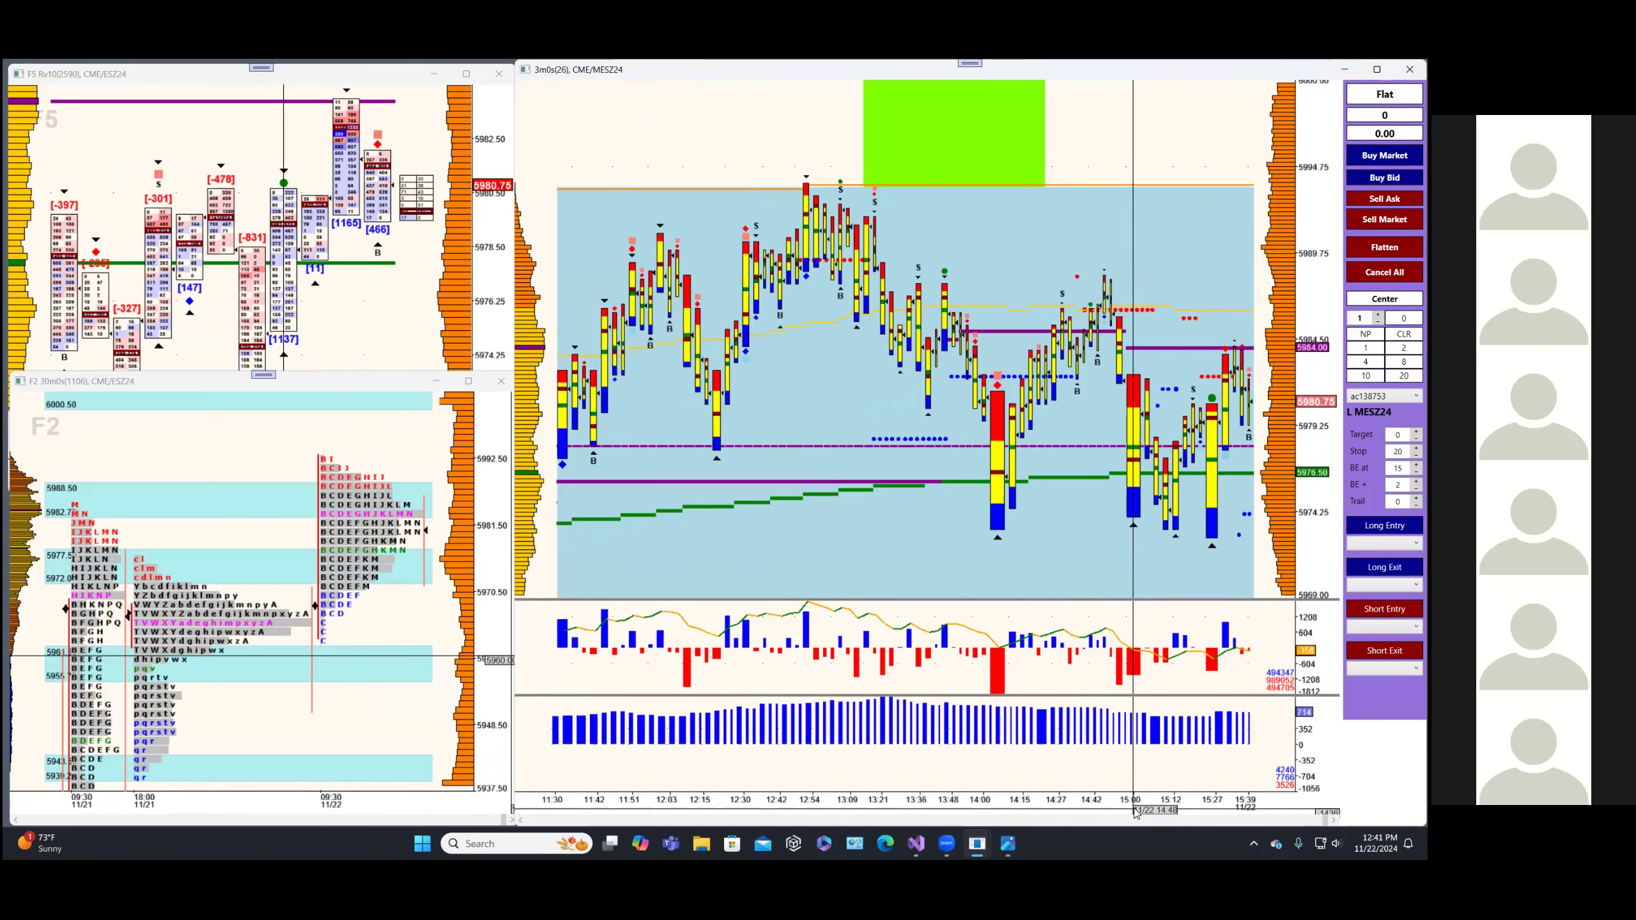
pyautogui.press('Down')
pyautogui.press('Up')
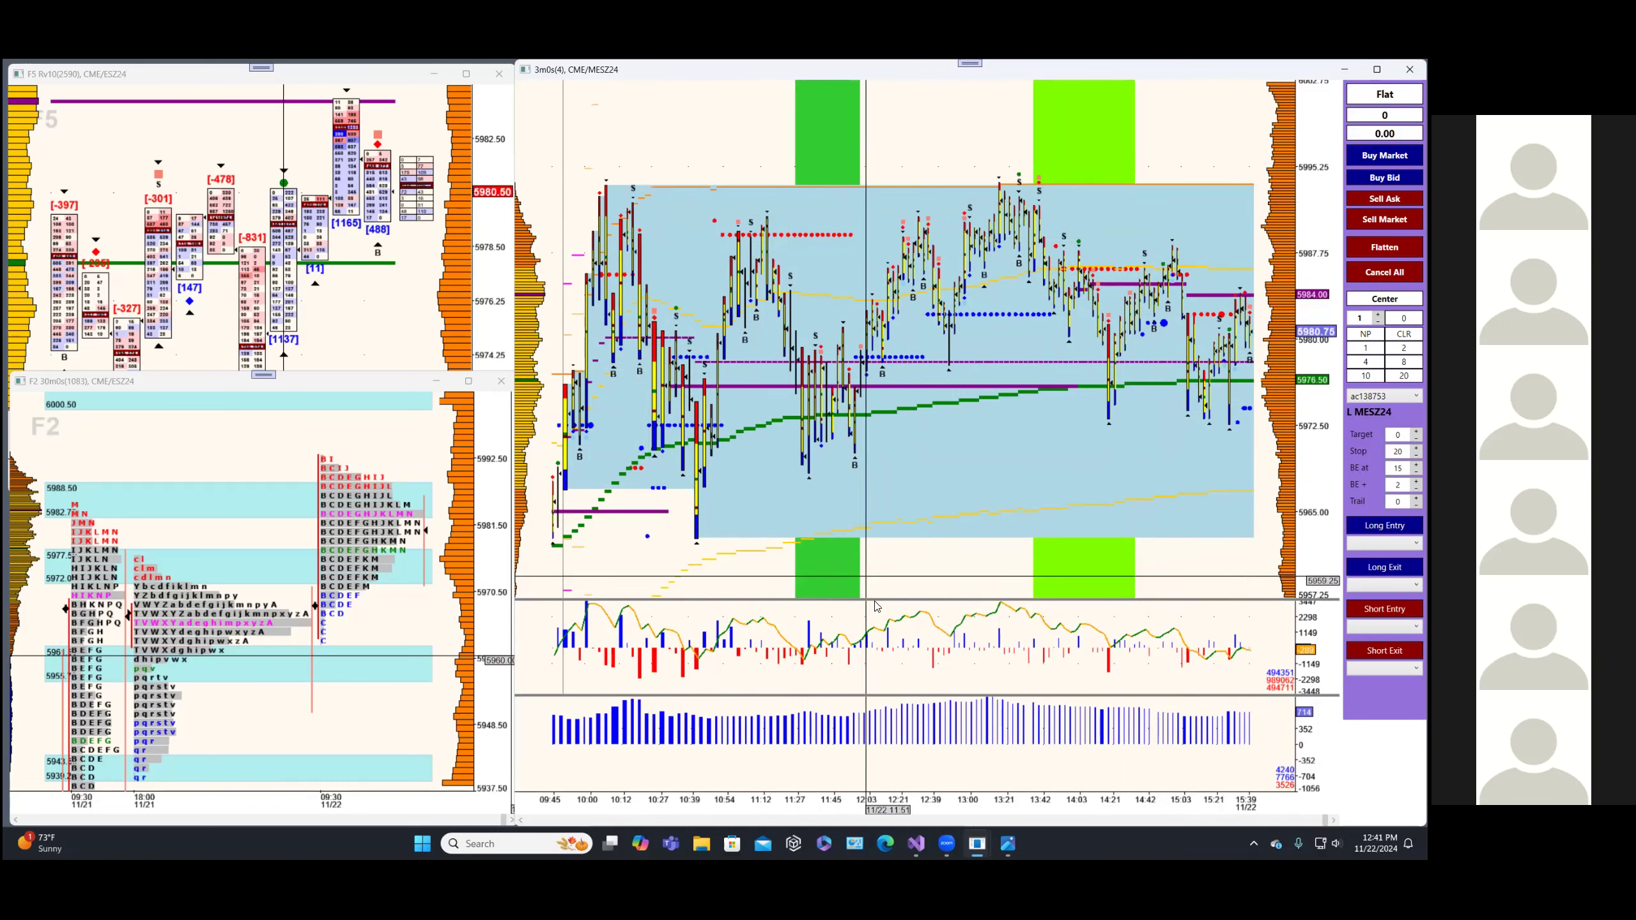
pyautogui.scroll(3, 919, 812)
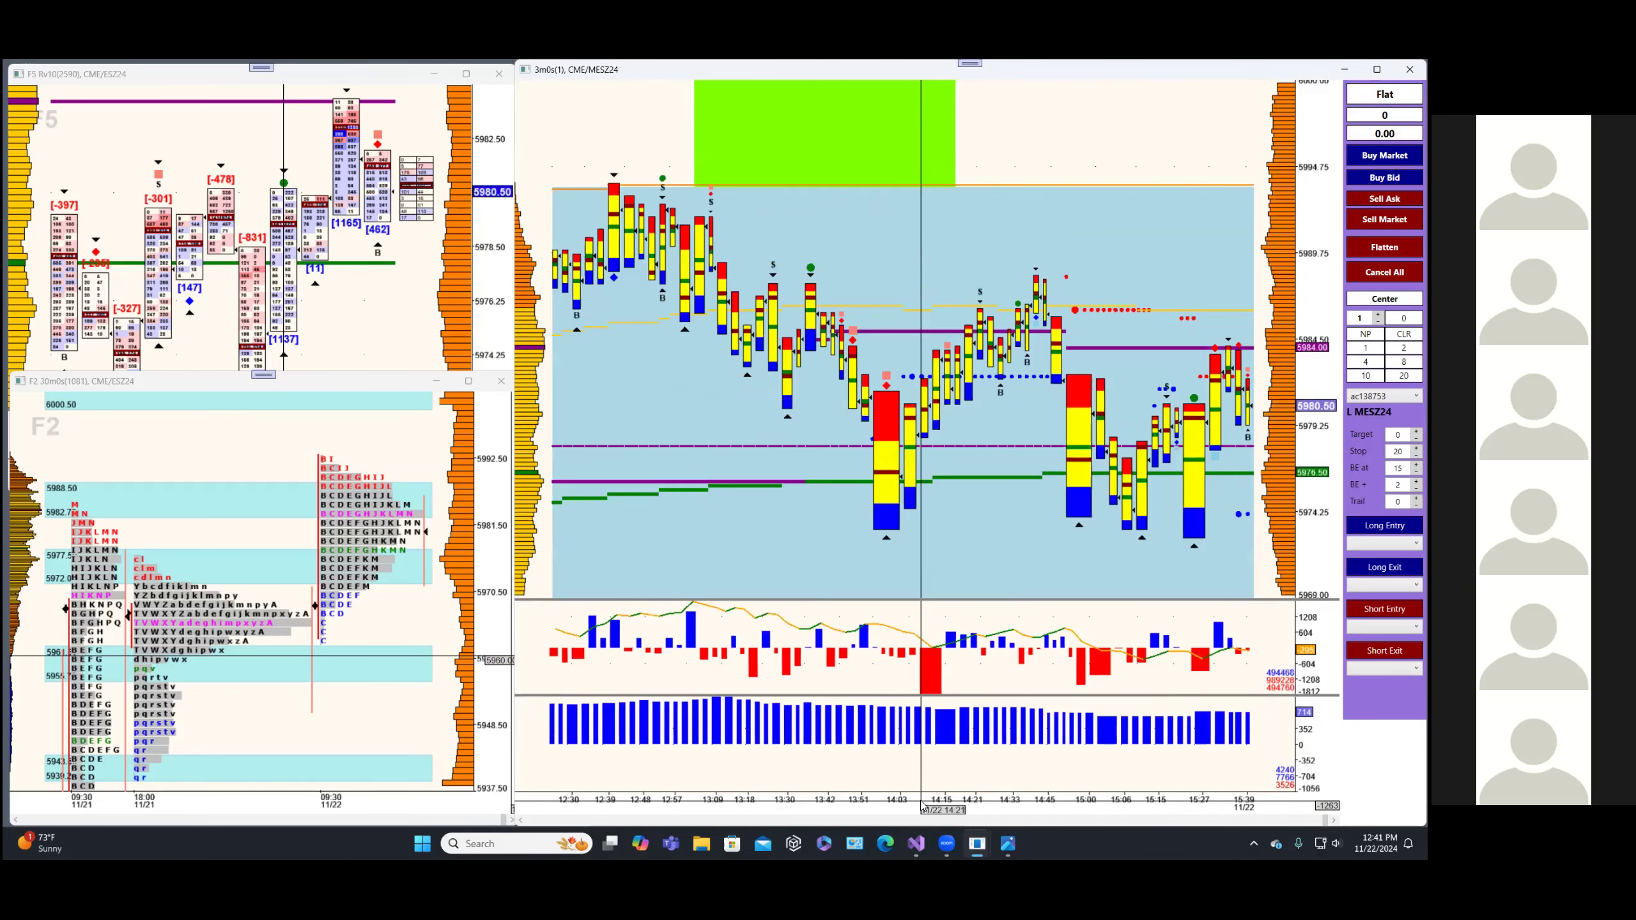
pyautogui.scroll(1, 920, 806)
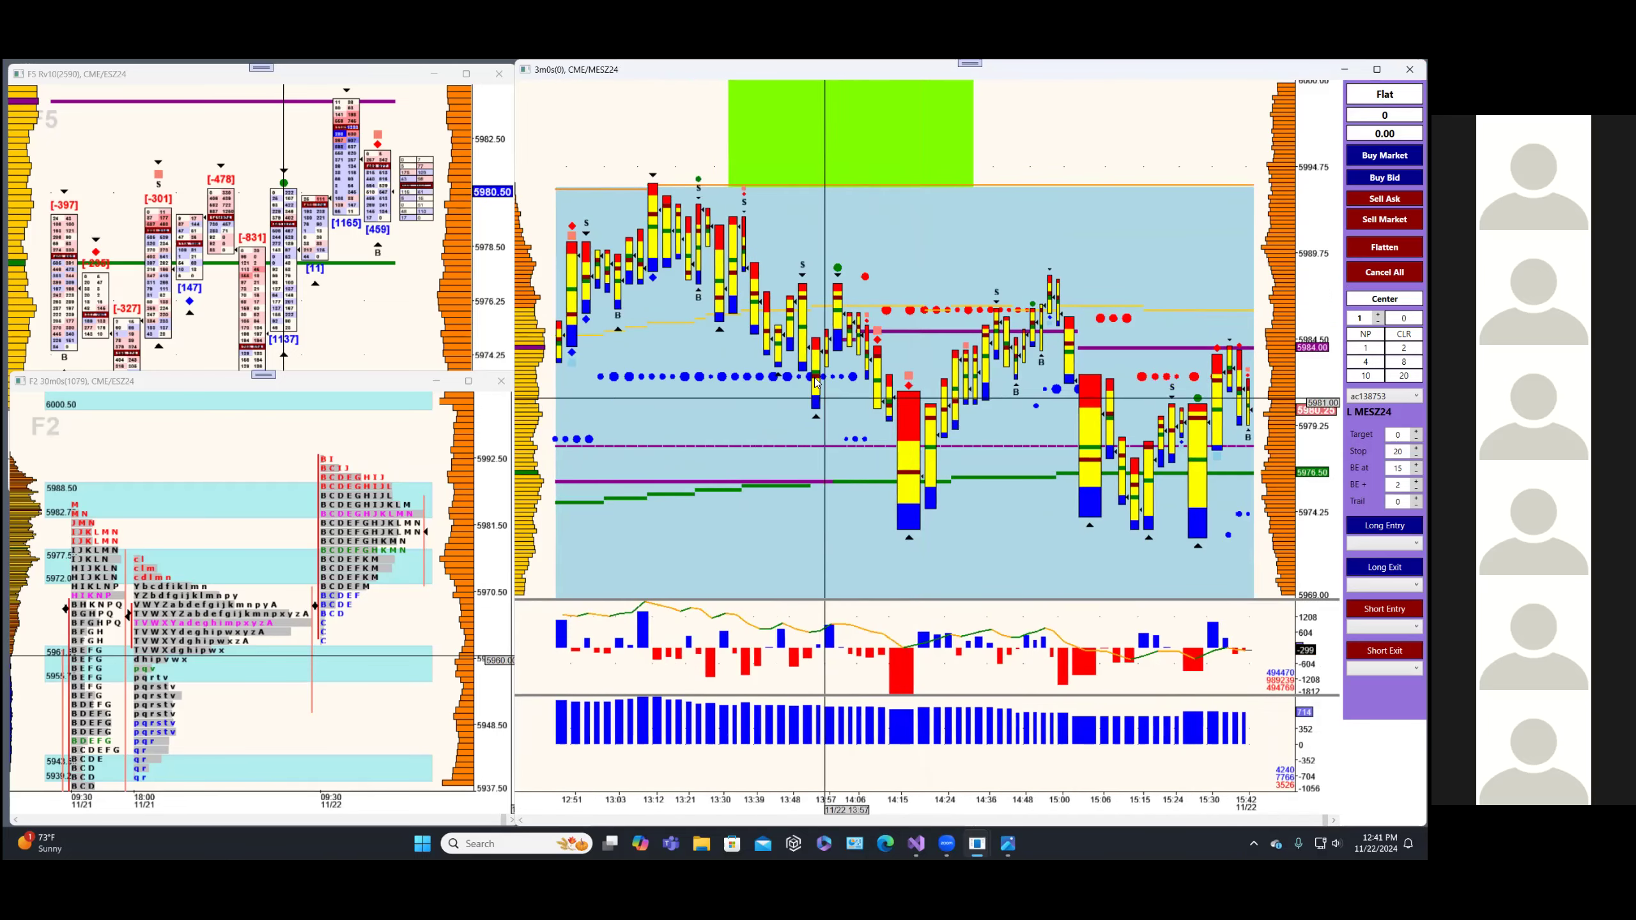